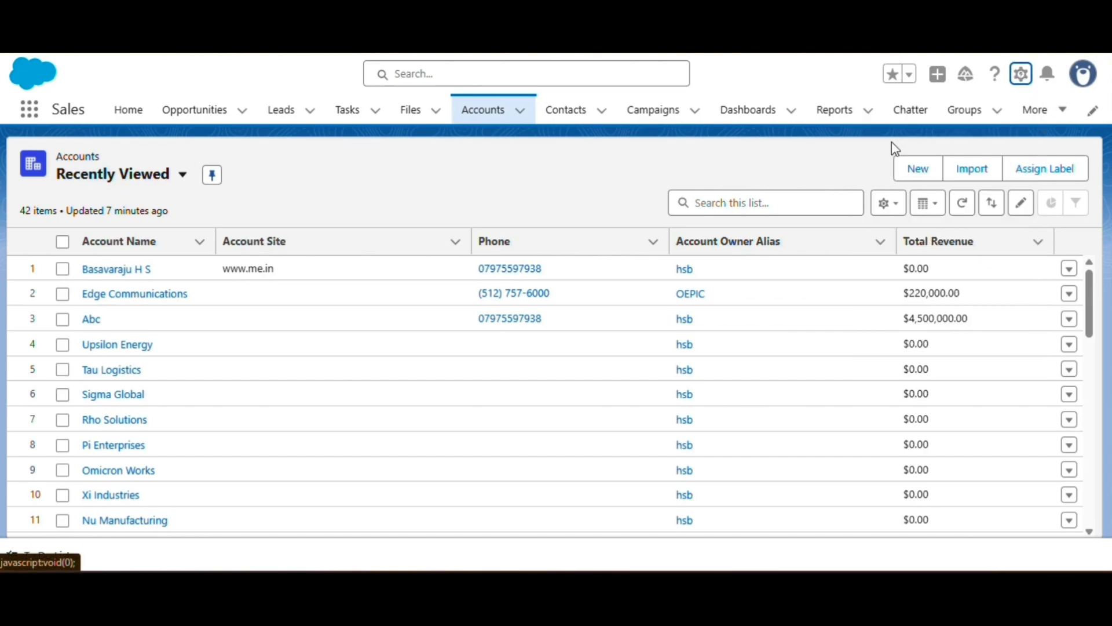
Open Setup and find the Flows page under Process Automation.
left_click(1015, 77)
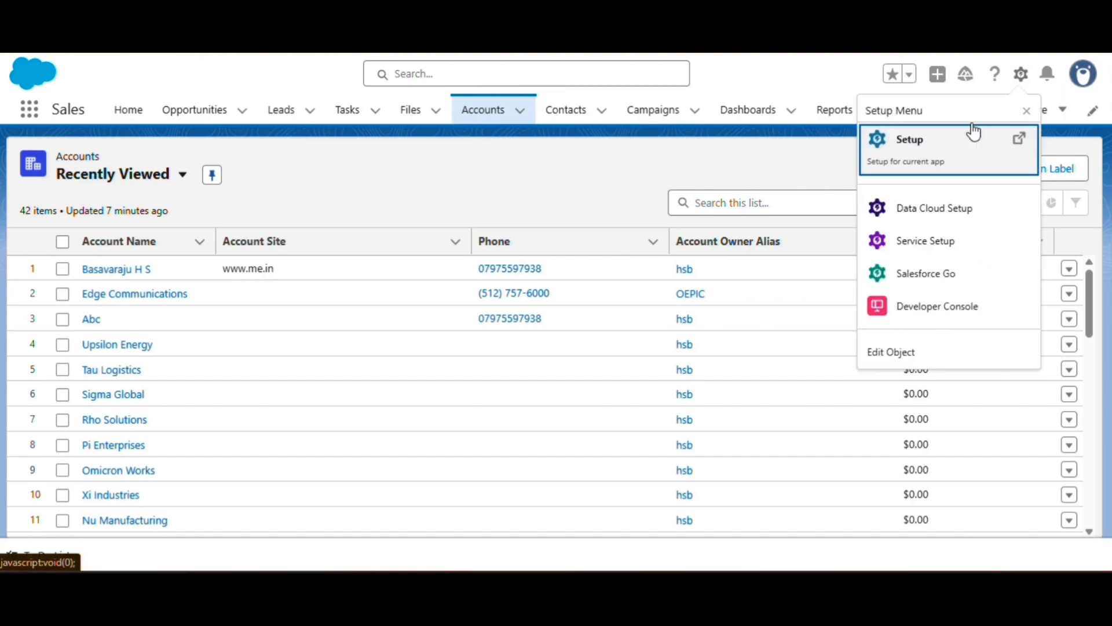
left_click(939, 146)
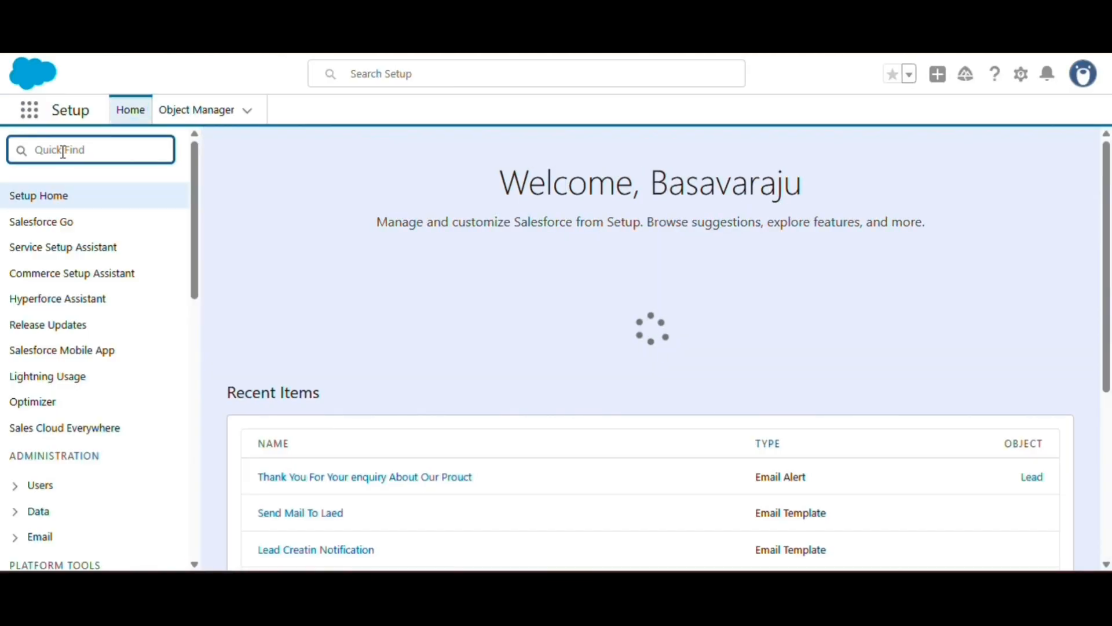
type("Flows")
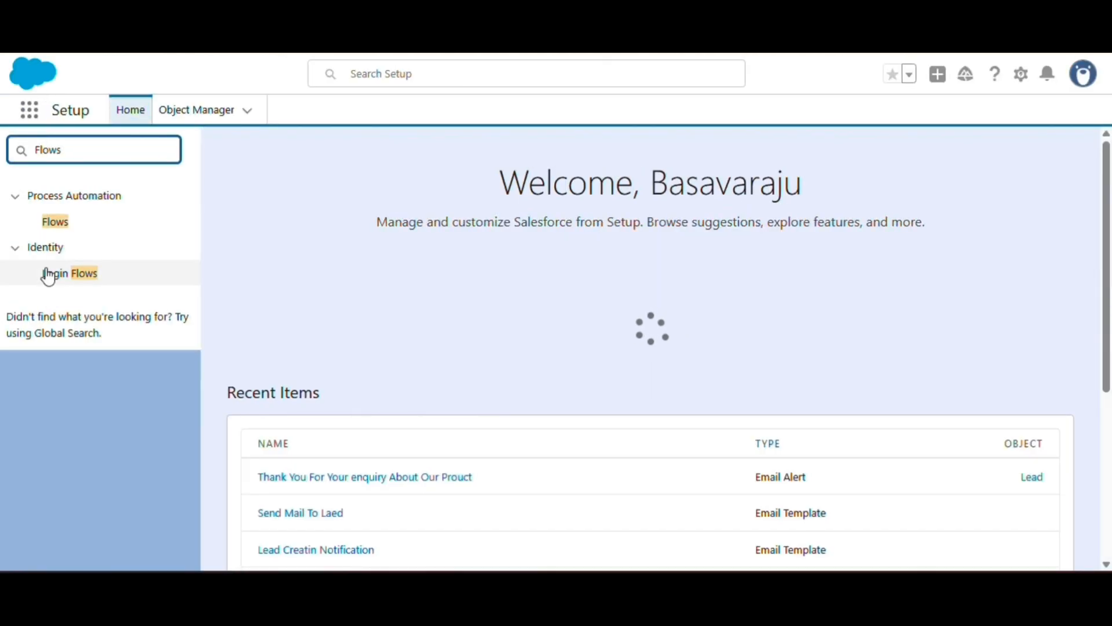
left_click(54, 225)
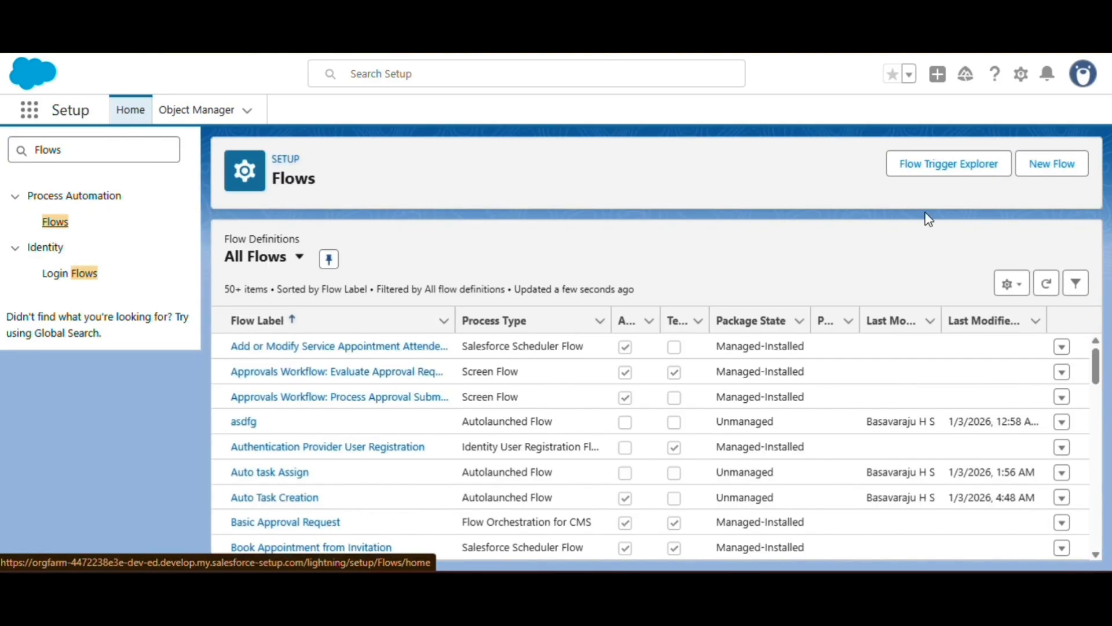
Create a new automation of the type Record-Triggered Flow.
left_click(1050, 171)
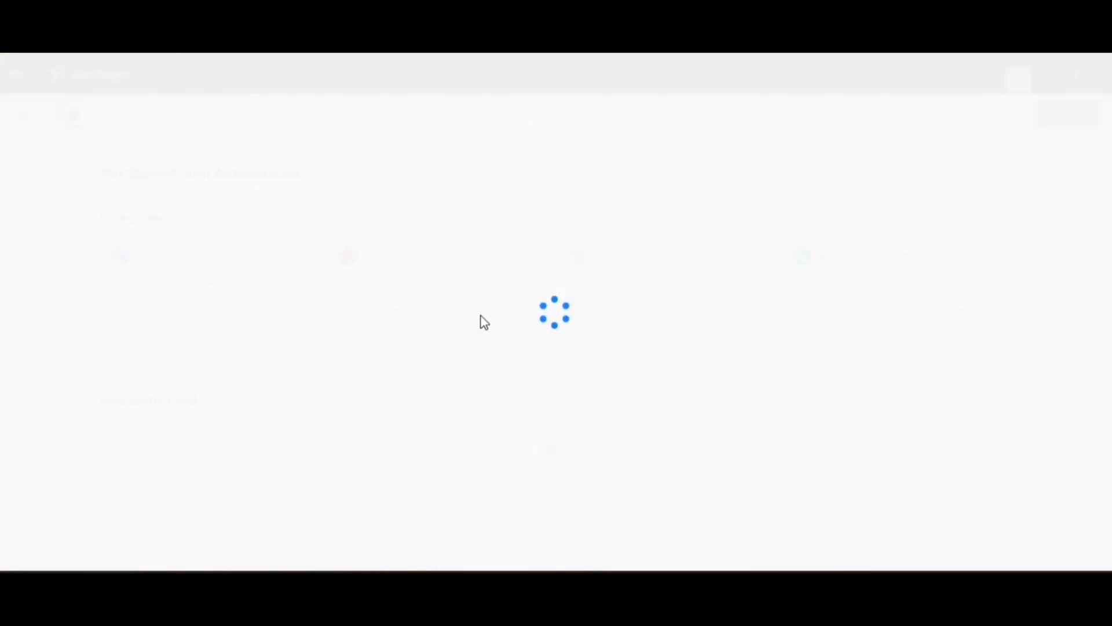
scroll(581, 228, "down", 1)
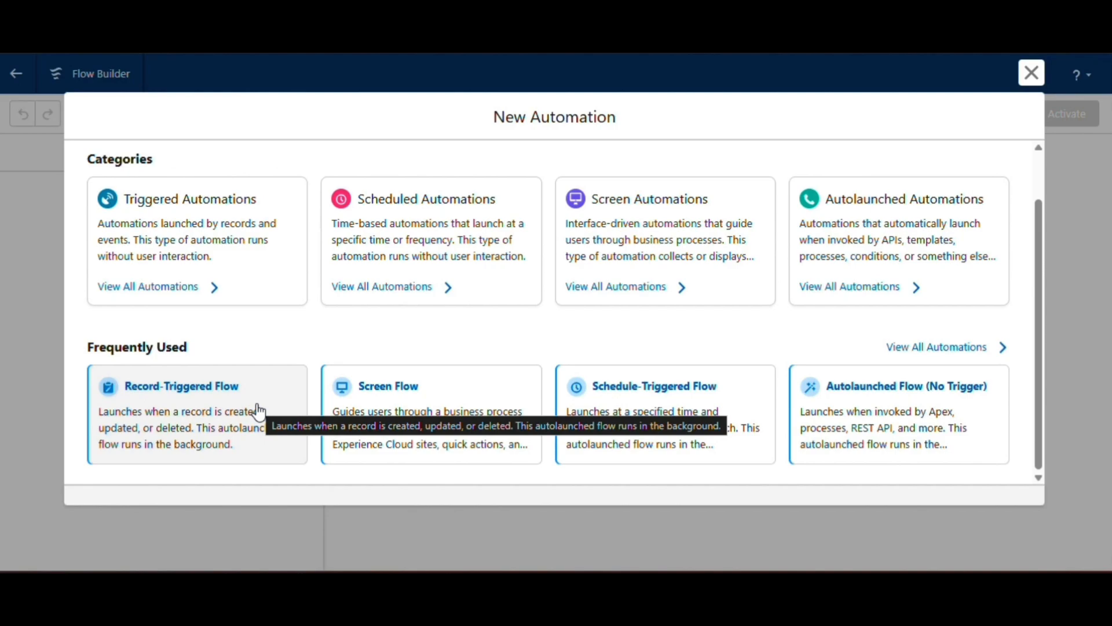
double_click(174, 409)
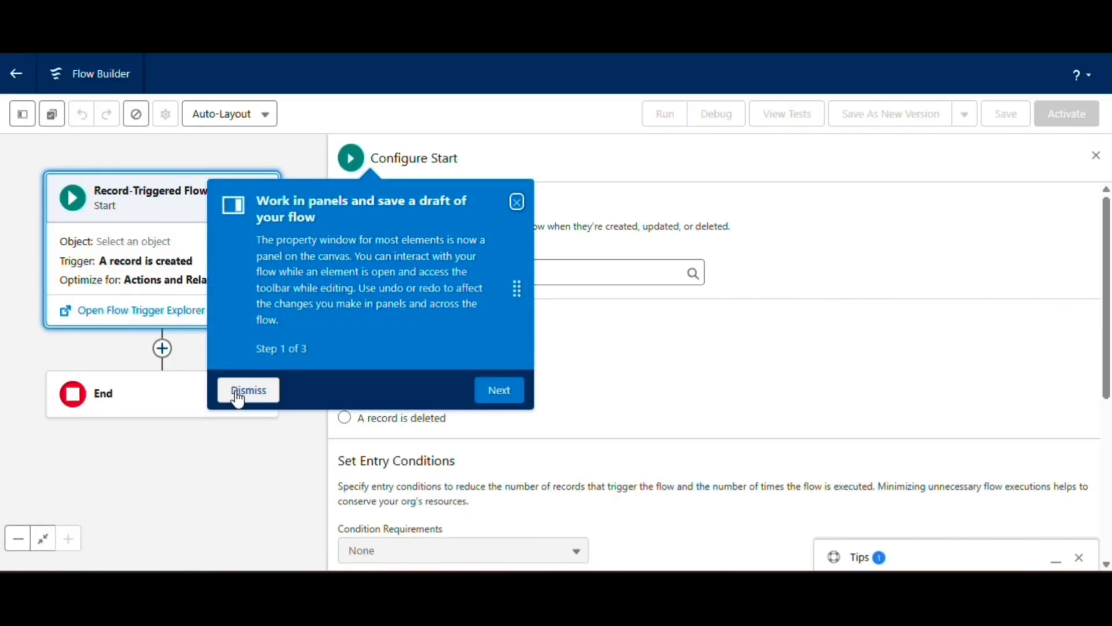
left_click(240, 392)
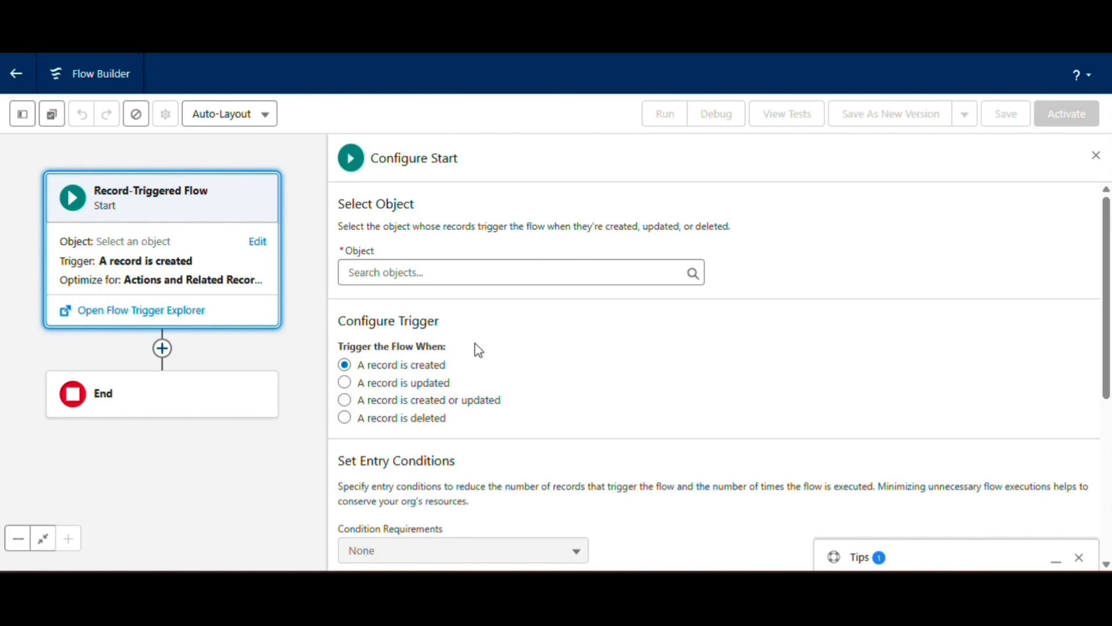
Set Lead as the object that triggers the flow, keeping the trigger on record creation with no entry conditions.
left_click(397, 273)
type("Lea")
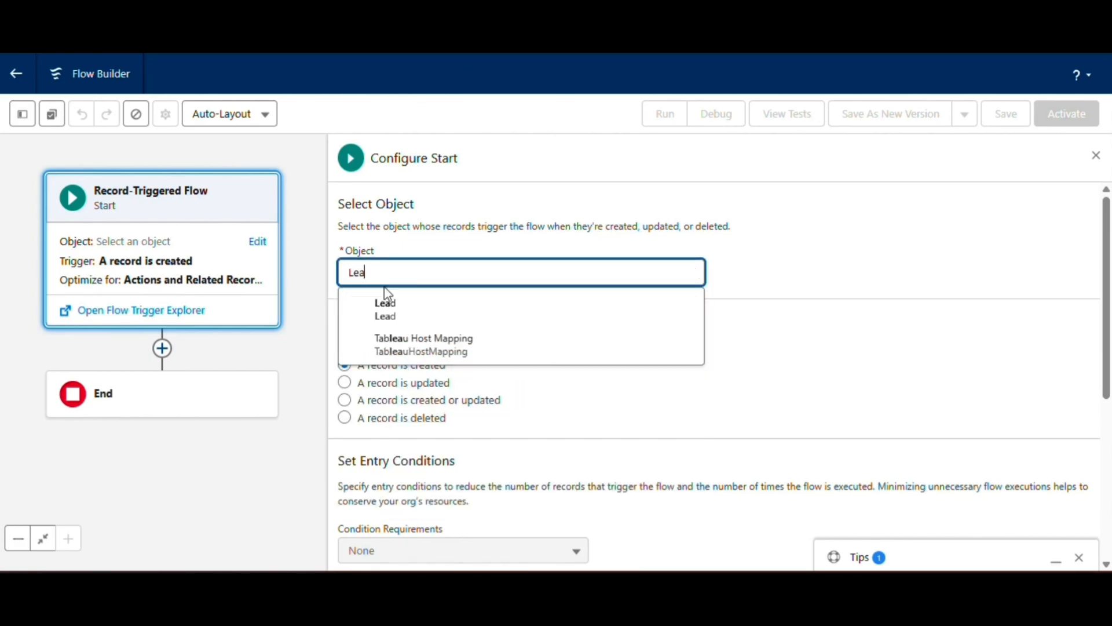
left_click(386, 308)
scroll(409, 259, "down", 2)
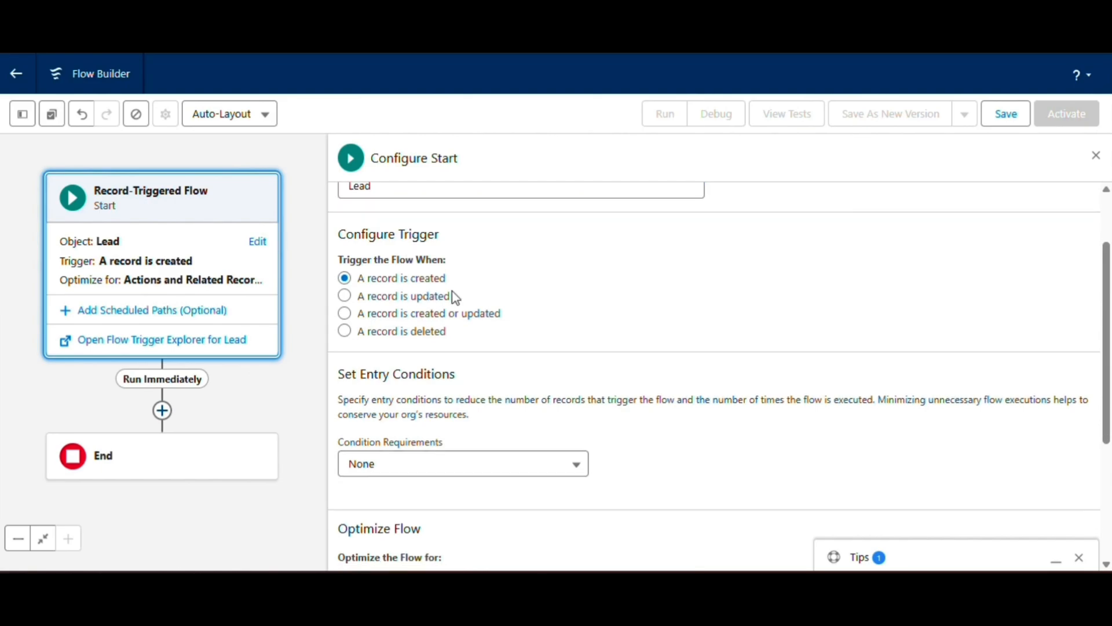
scroll(449, 295, "down", 3)
scroll(427, 437, "up", 3)
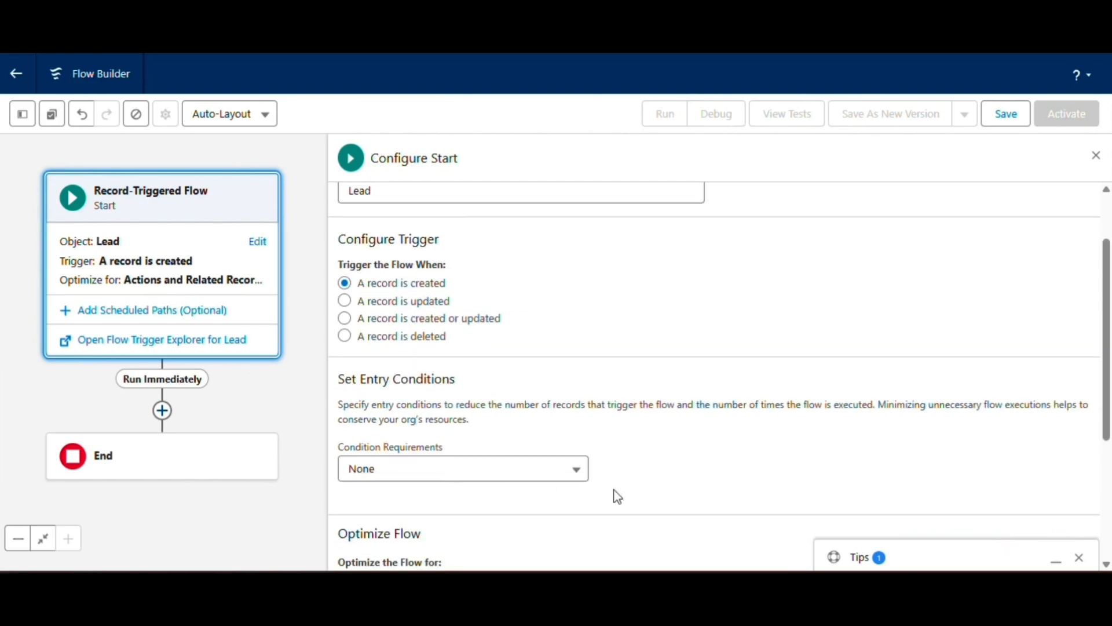
Save the flow with the label "Task Assignment to User" and an API name regenerated from that label.
left_click(1006, 116)
left_click(327, 265)
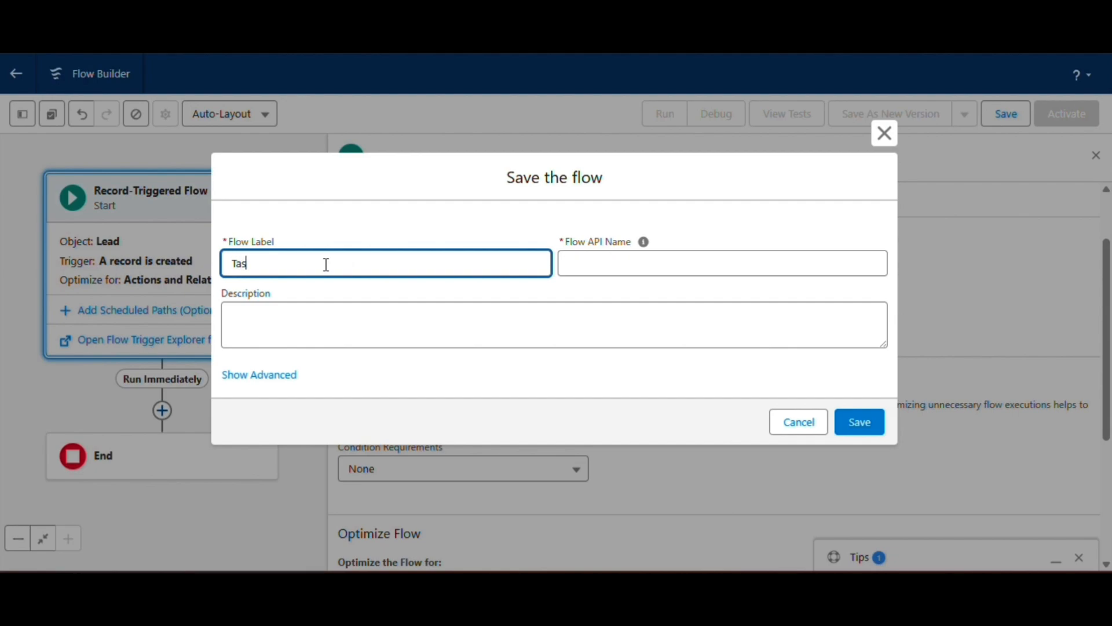
type("Task Assignment")
left_click(596, 263)
left_click(614, 329)
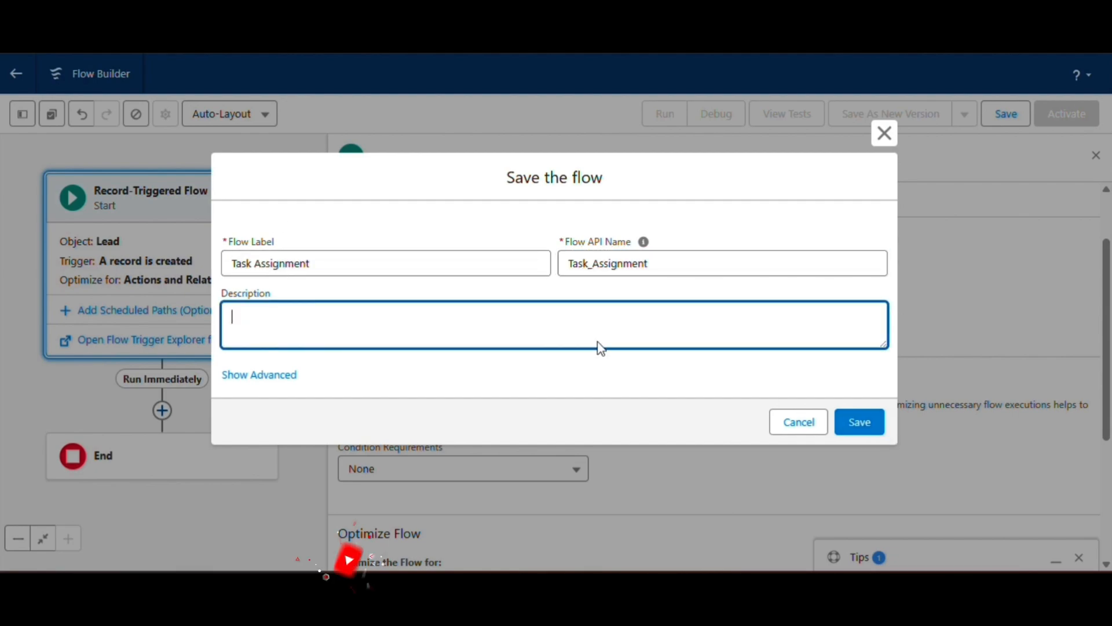
left_click(325, 265)
type("to")
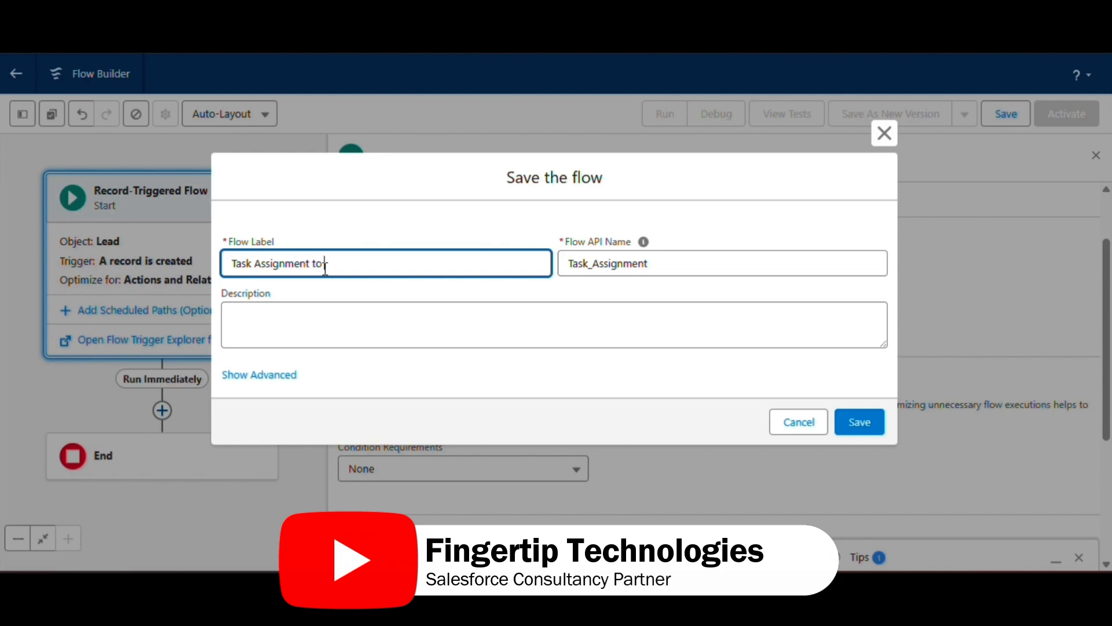
type(" User")
key("Tab")
key("BackSpace")
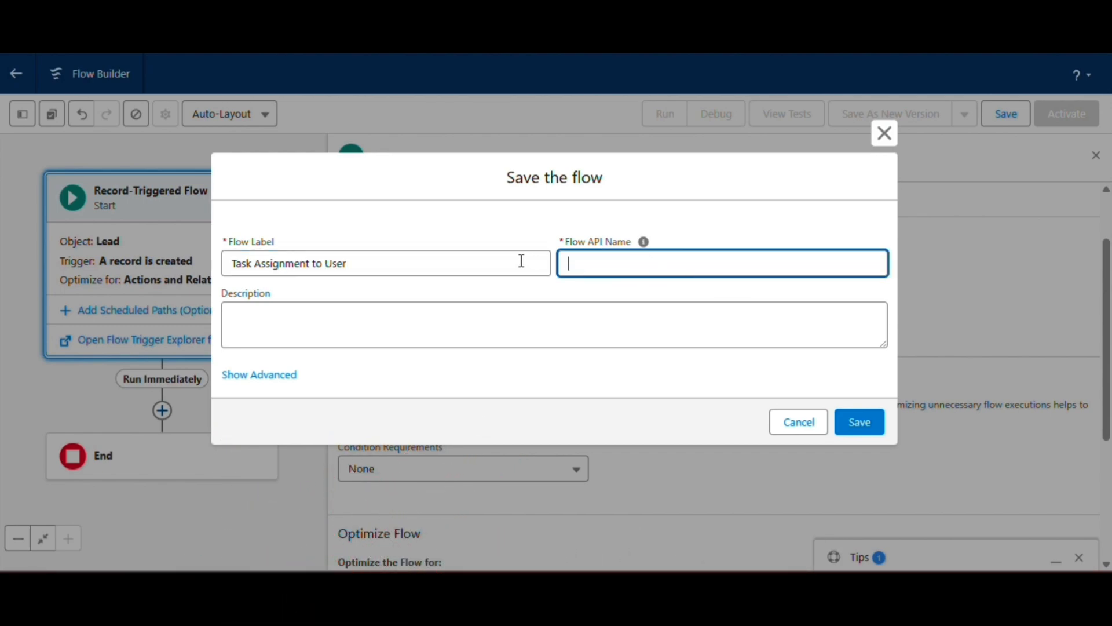
left_click(621, 250)
left_click(870, 429)
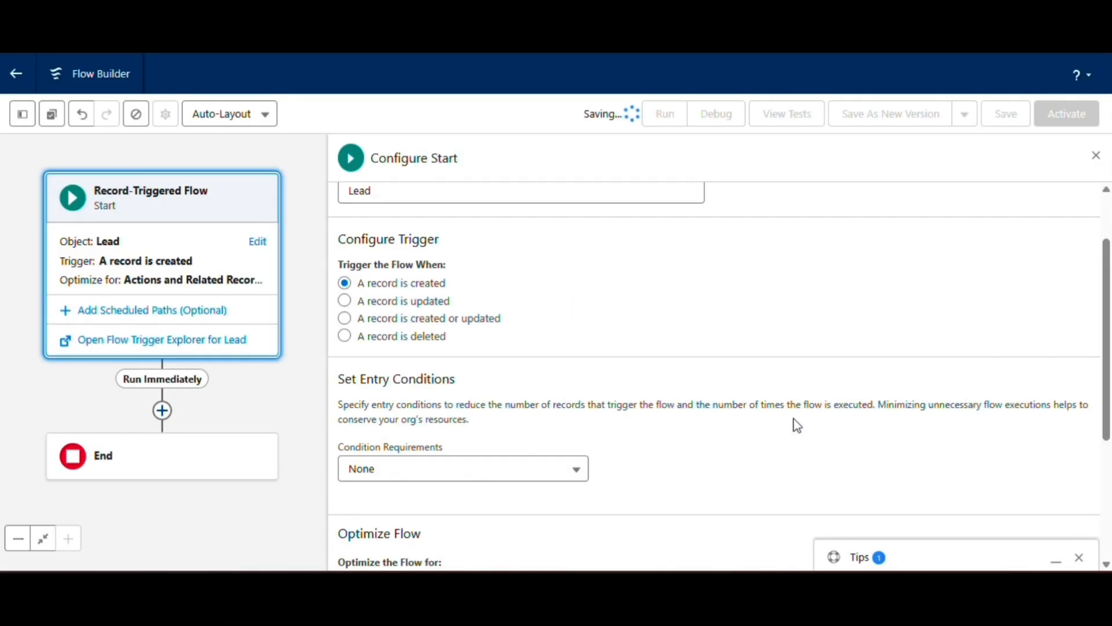
Close the start configuration and begin a new variable resource with the API name Task.
scroll(793, 420, "down", 3)
scroll(669, 448, "up", 4)
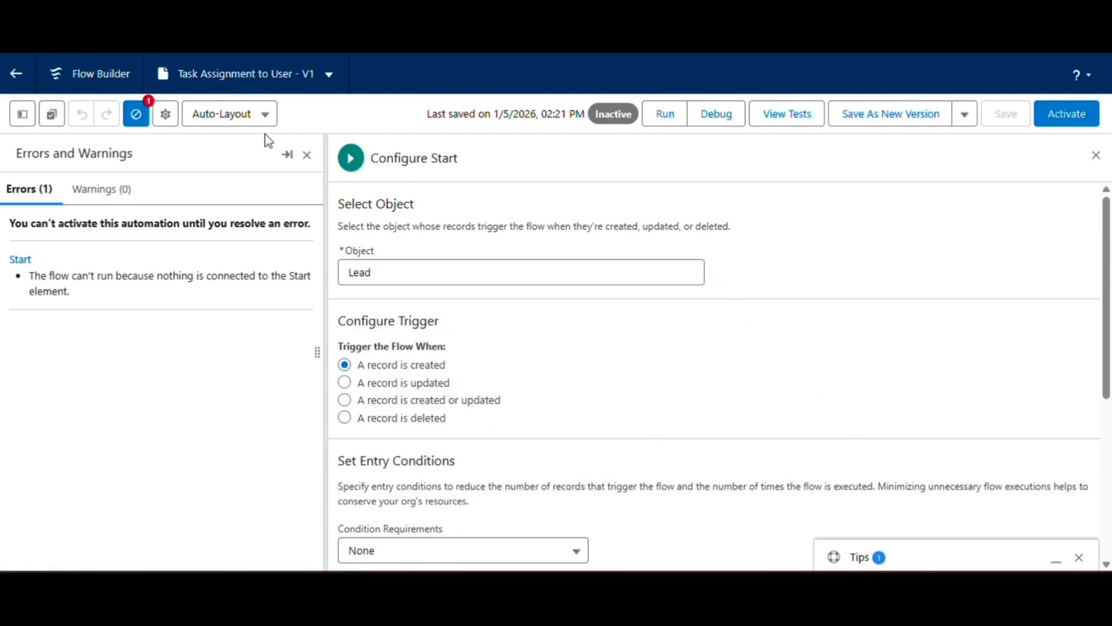
left_click(1095, 155)
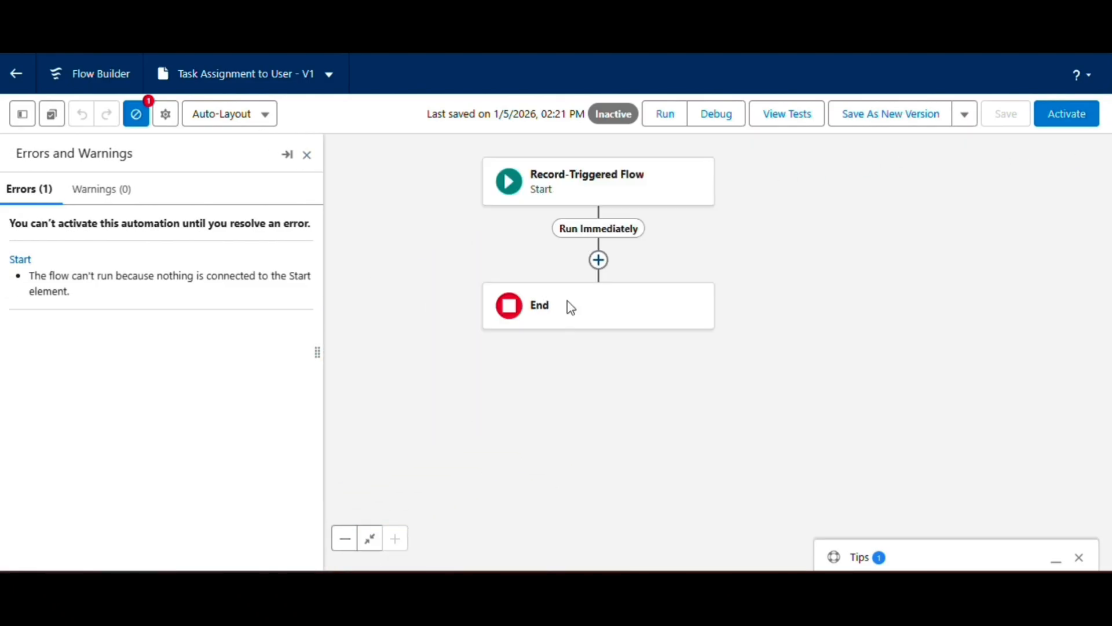
left_click(22, 113)
left_click(58, 265)
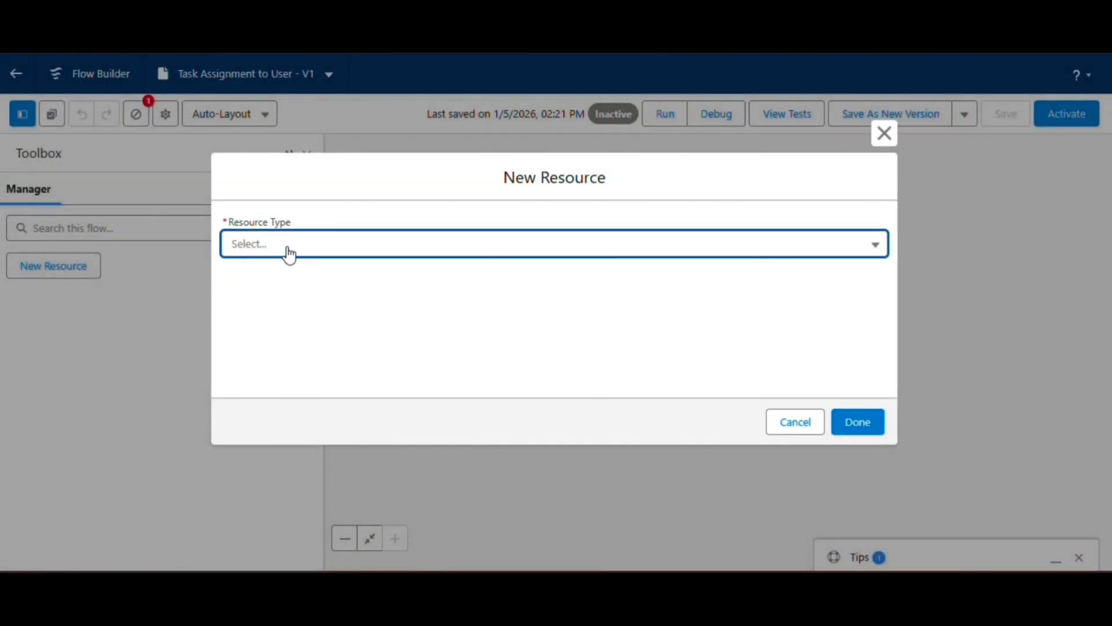
left_click(287, 249)
left_click(278, 282)
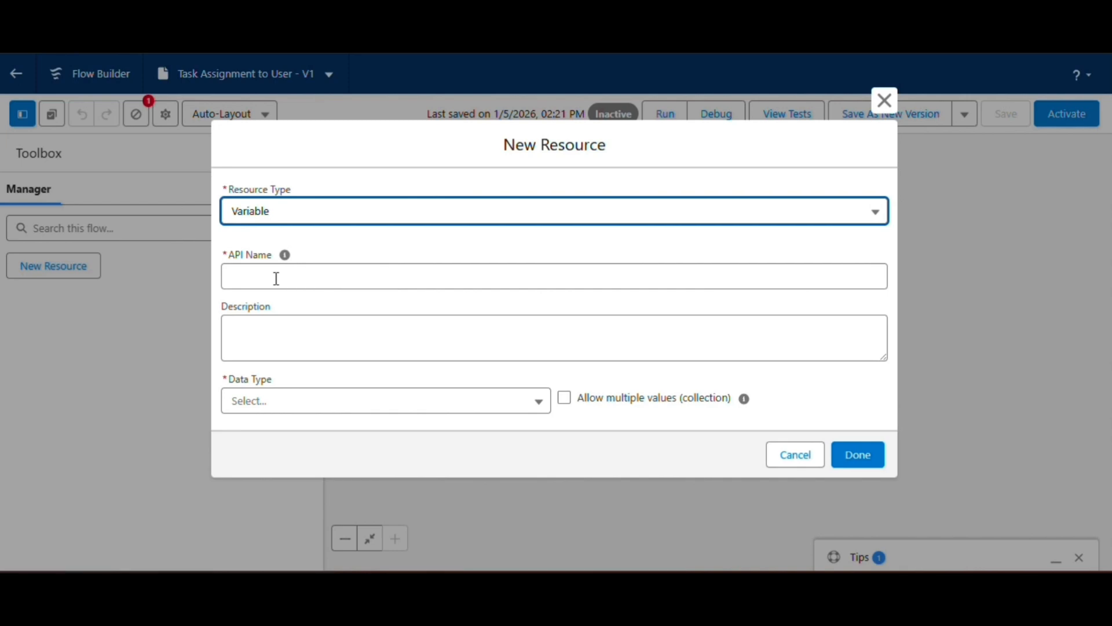
left_click(276, 278)
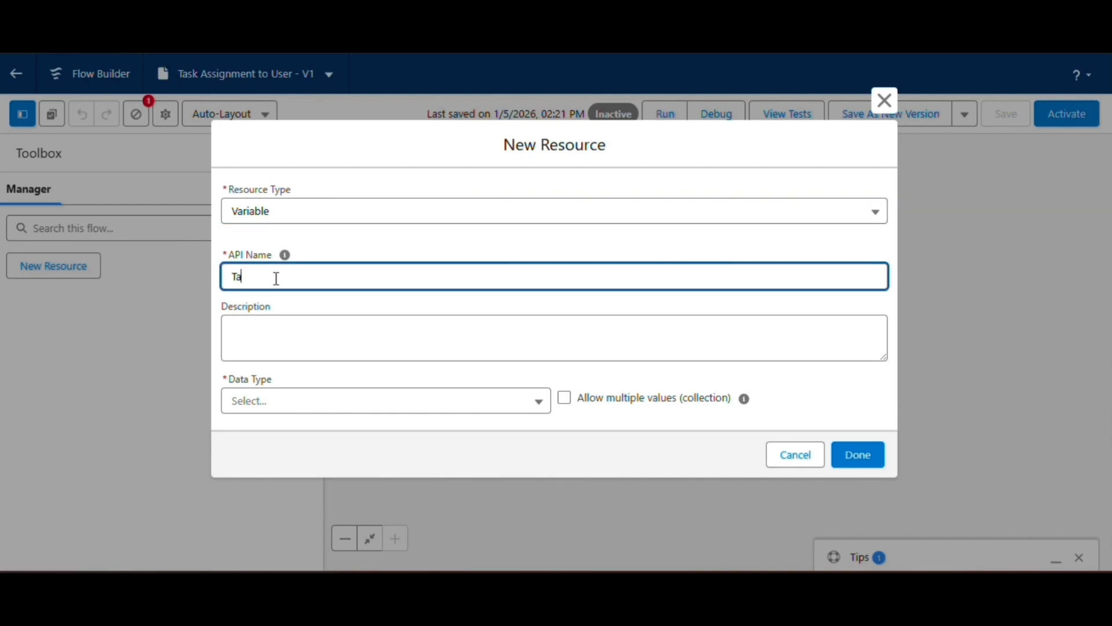
type("Task")
Give the variable the Record data type and the Task object, make it available for input and output, and finish it.
left_click(269, 406)
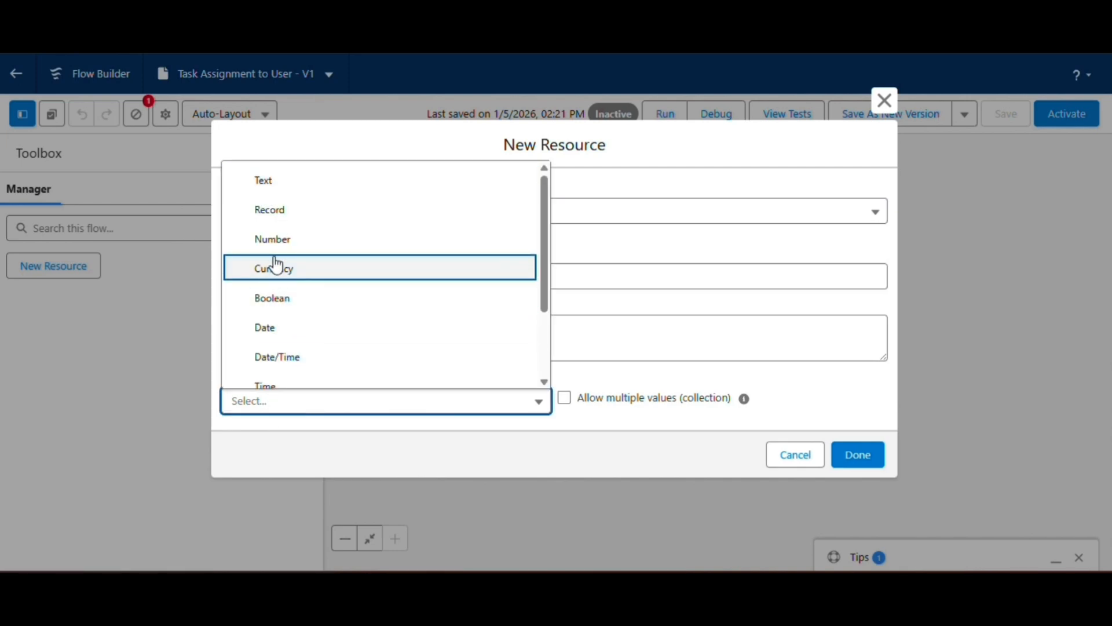
left_click(281, 216)
scroll(308, 316, "down", 1)
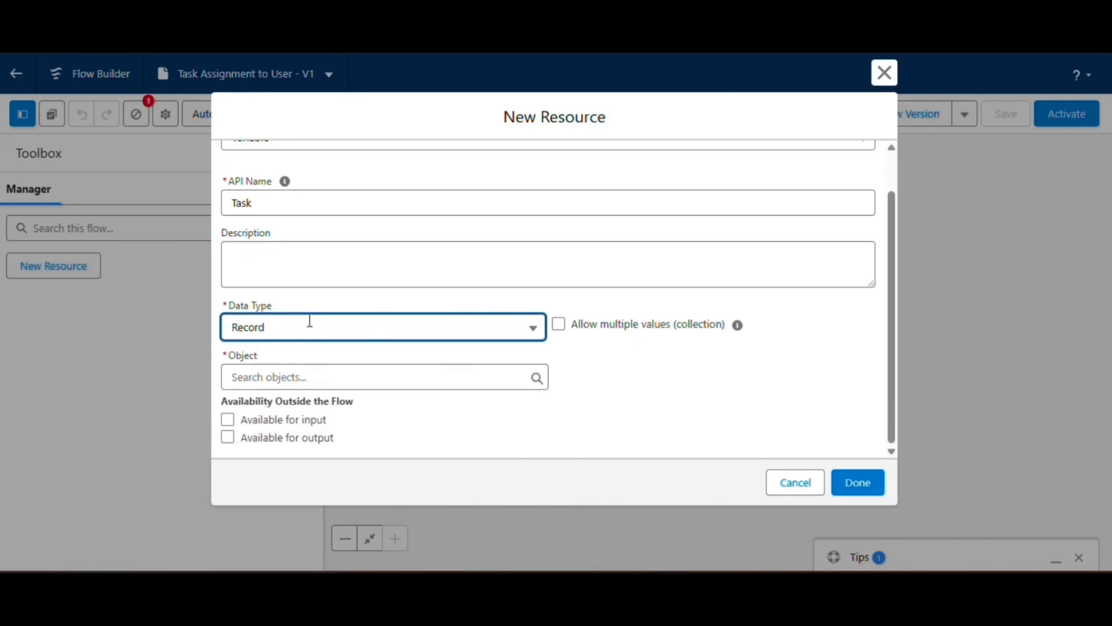
left_click(294, 378)
type("Task")
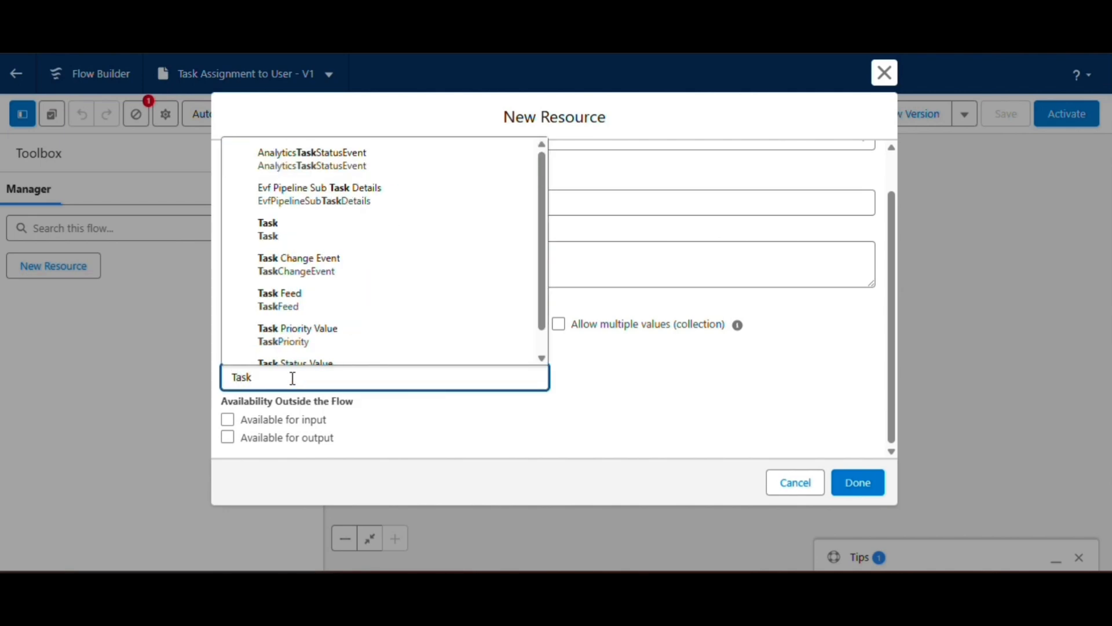
left_click(259, 229)
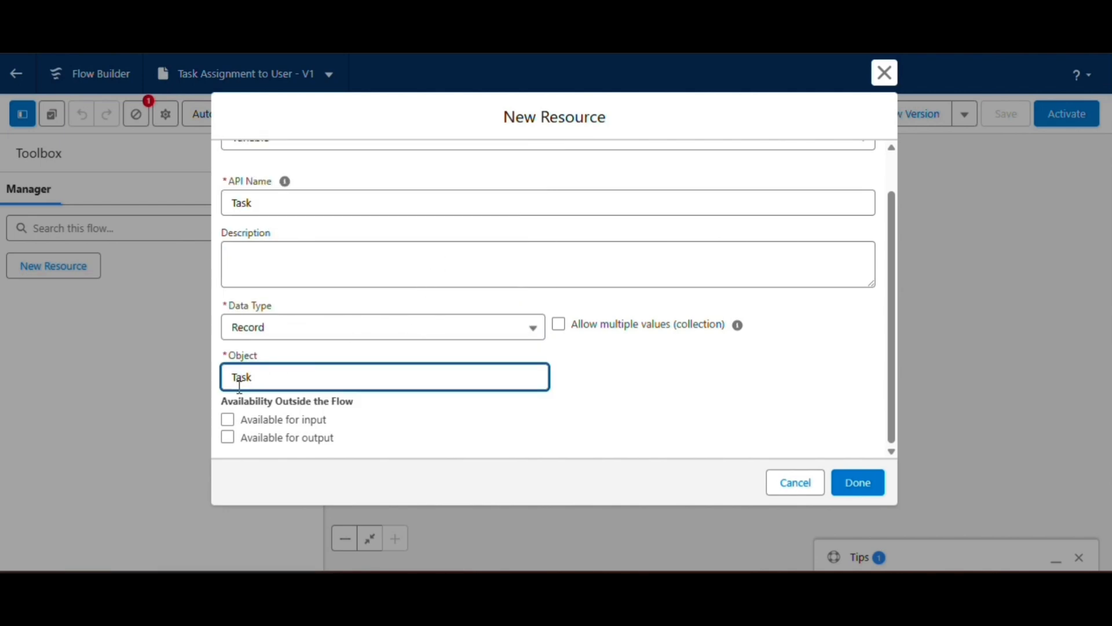
left_click(227, 420)
left_click(228, 437)
left_click(848, 489)
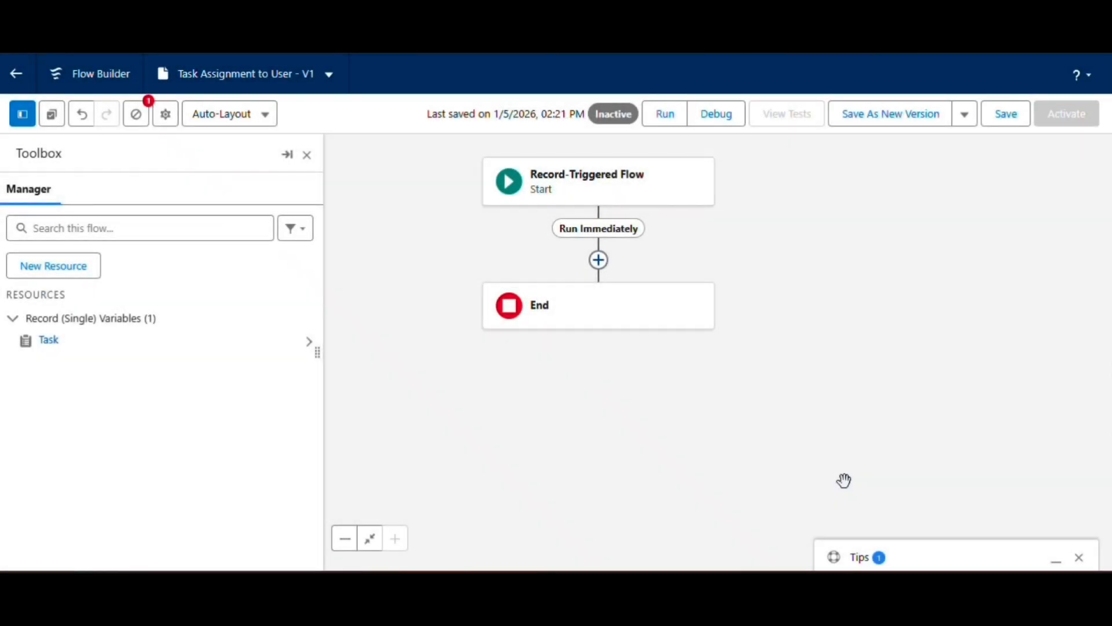
Begin a new formula resource with the API name DueDate and the Date data type.
left_click(77, 267)
left_click(301, 257)
left_click(308, 354)
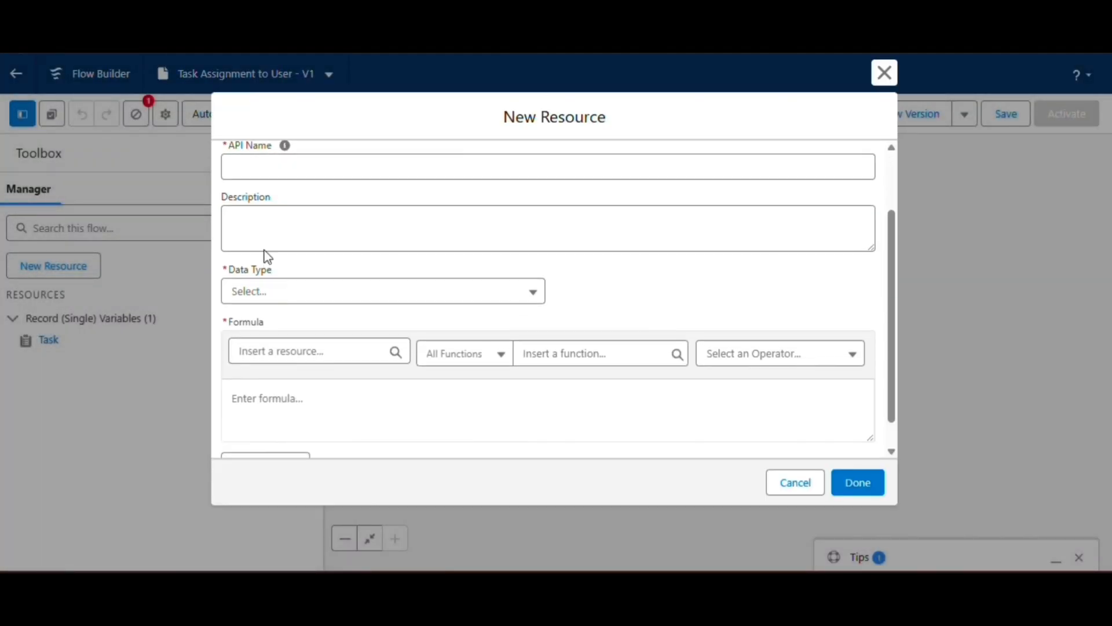
left_click(254, 163)
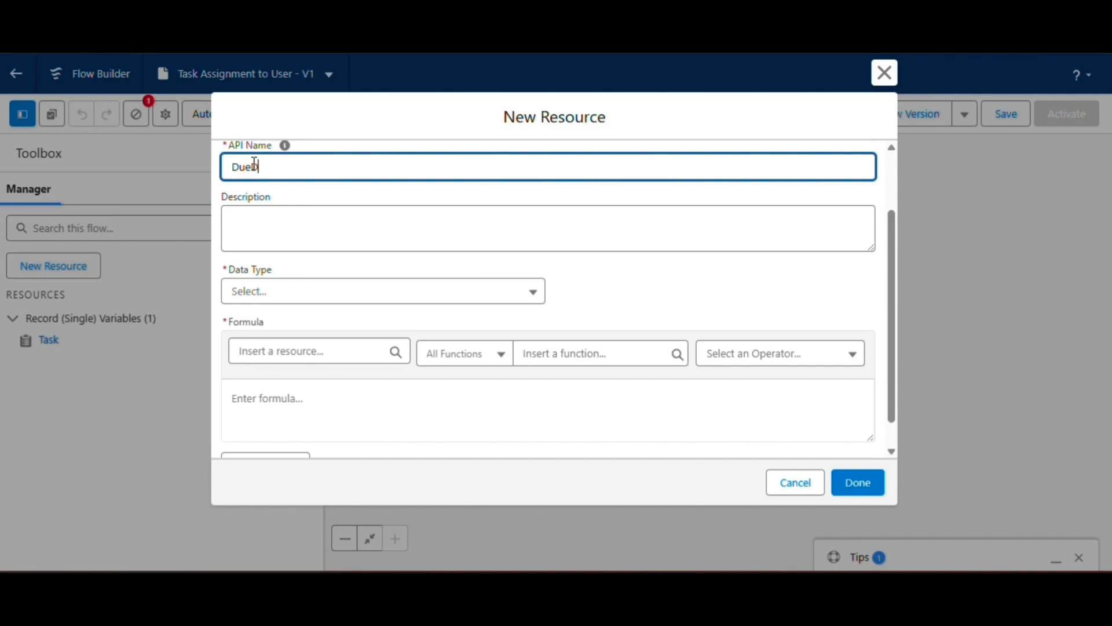
left_click(240, 292)
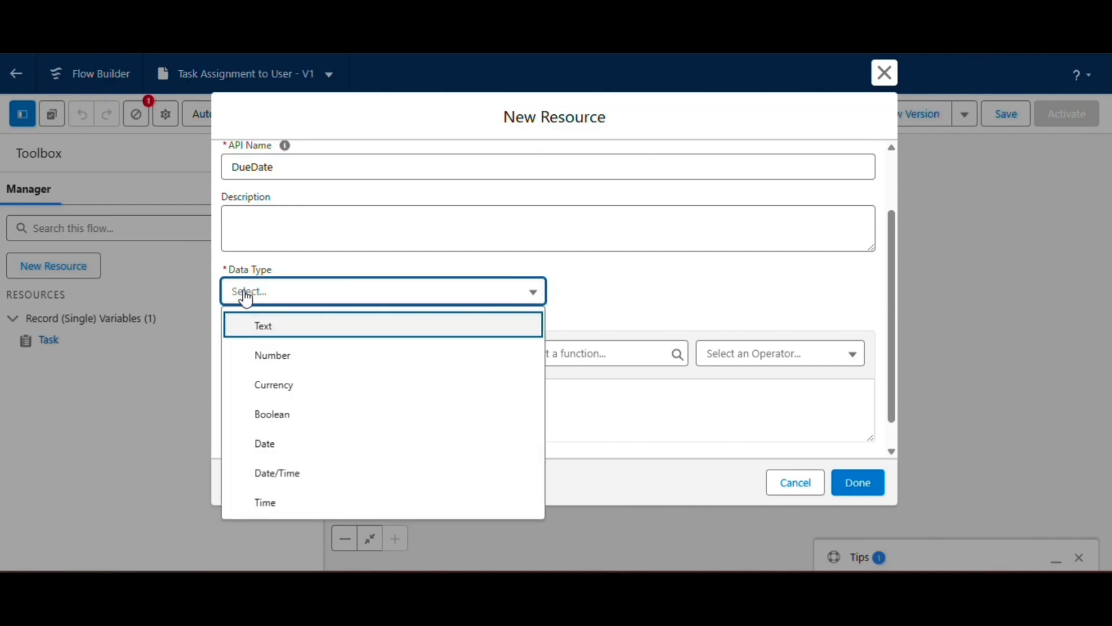
left_click(288, 442)
Enter the formula TODAY()+8 for DueDate, check its syntax and finish the resource.
scroll(363, 338, "down", 1)
left_click(533, 323)
type("to")
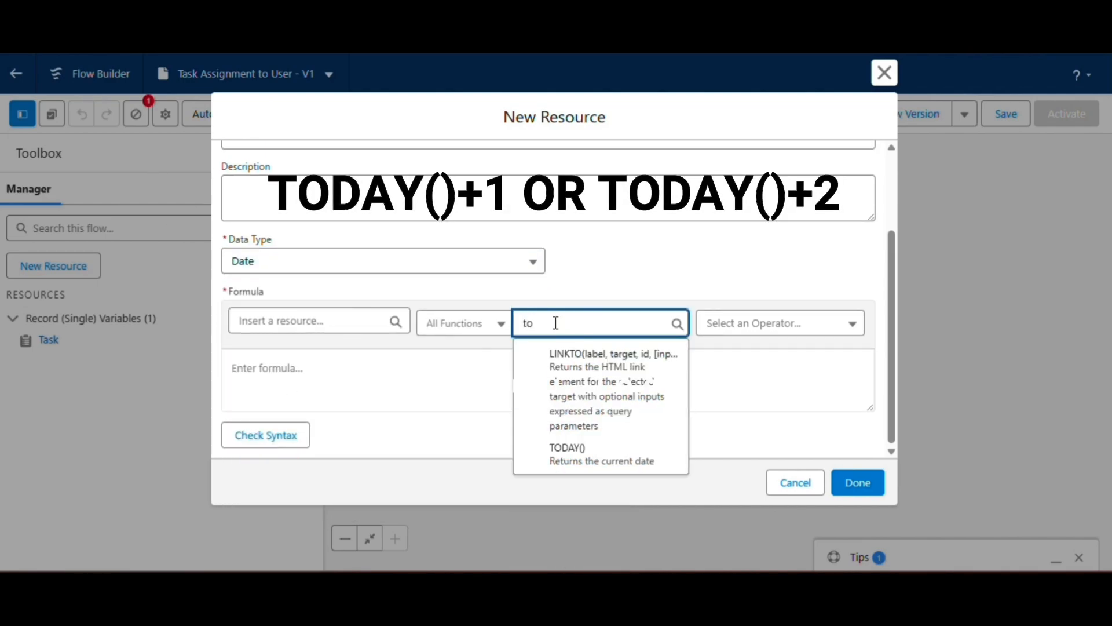
left_click(631, 467)
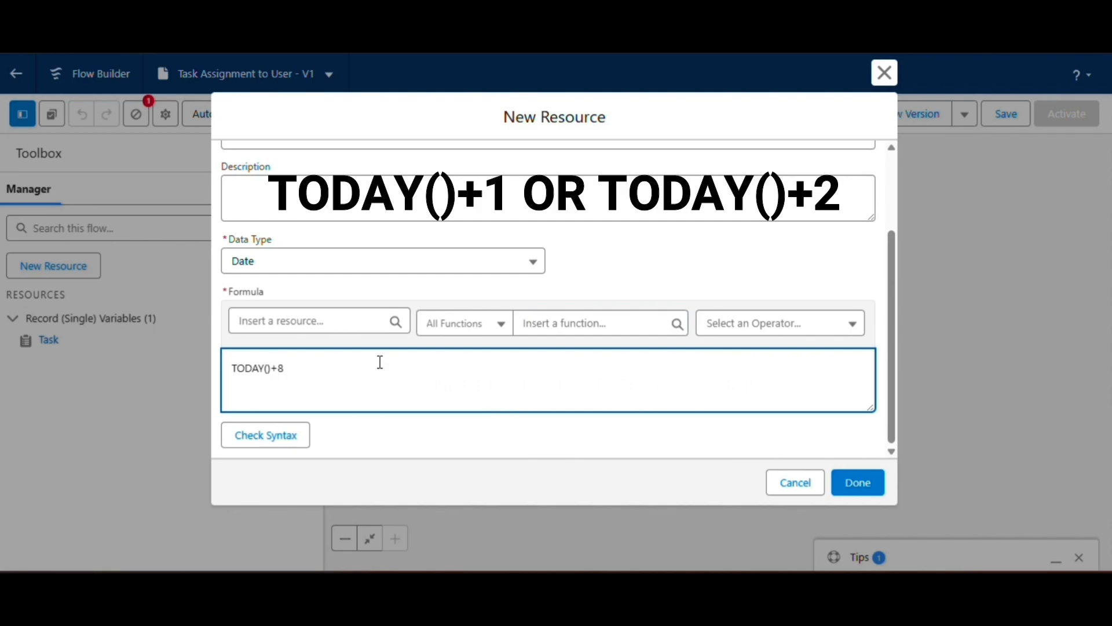
left_click(281, 436)
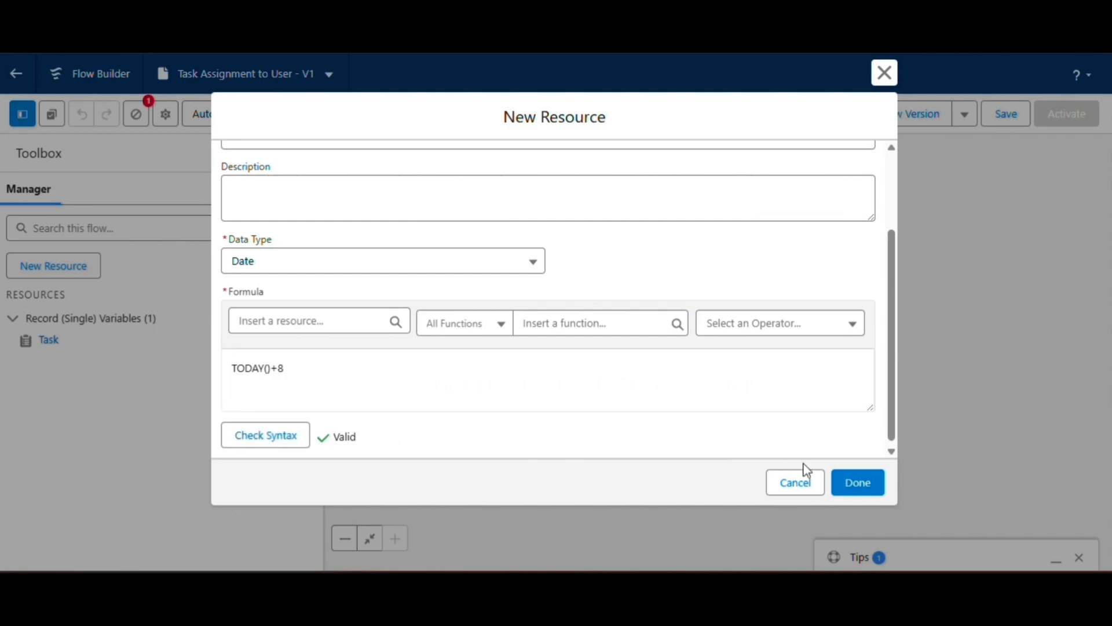
left_click(862, 484)
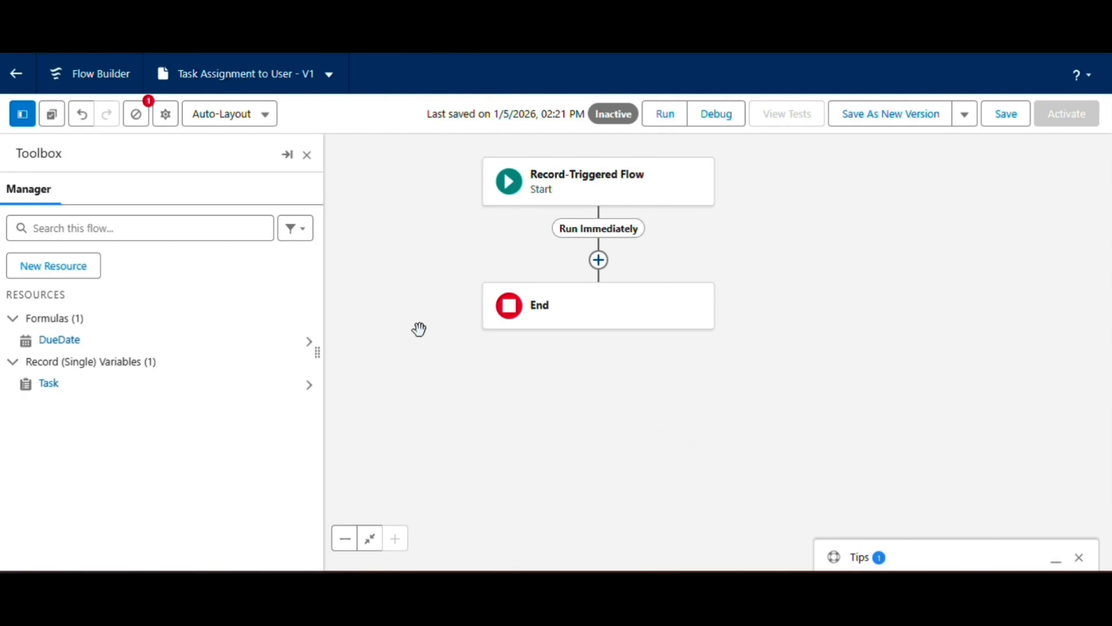
Close the resource manager and add an Assignment element between the flow's start and end.
left_click(307, 155)
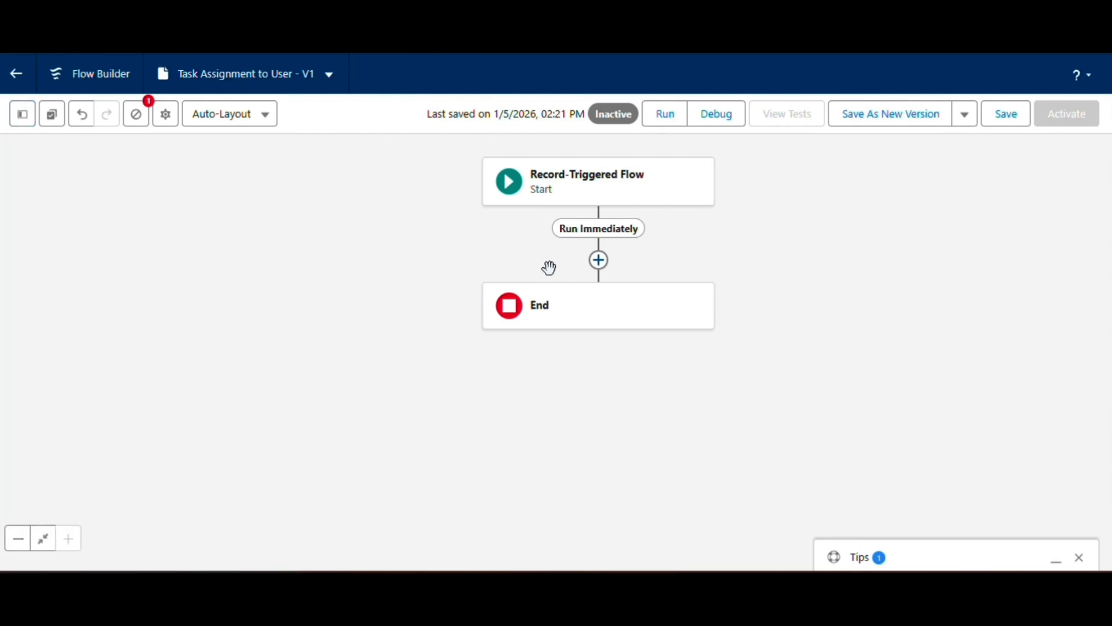
left_click(598, 261)
type("Ass")
left_click(529, 357)
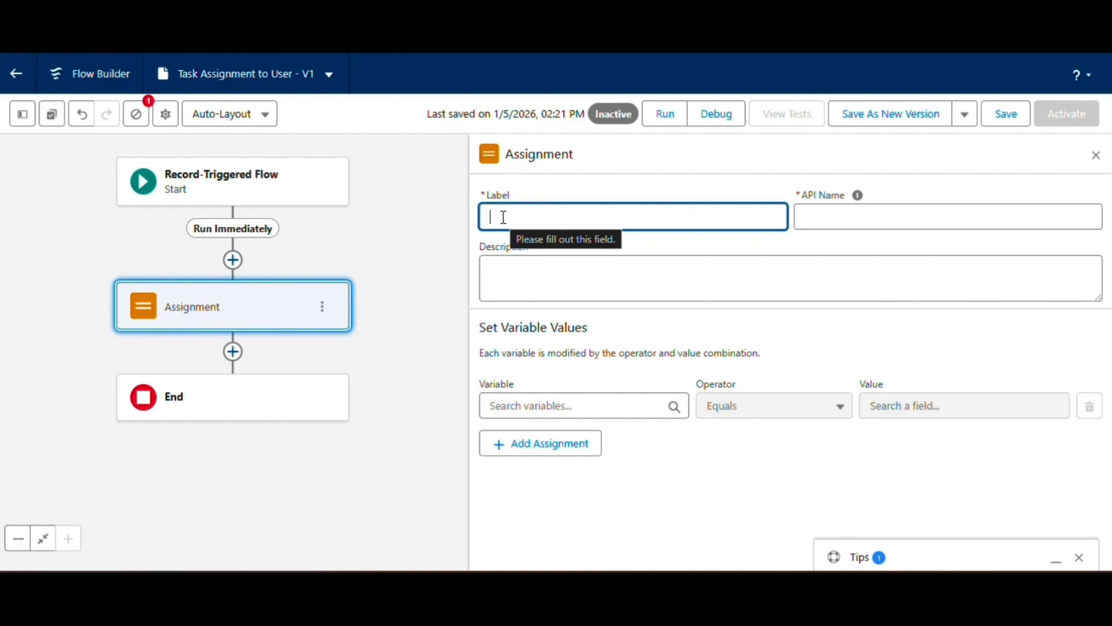
Label the assignment Assign Task Info with API name Assign_Task_Info, and choose Task > Assigned To ID as its first variable.
type("Assign Task Info")
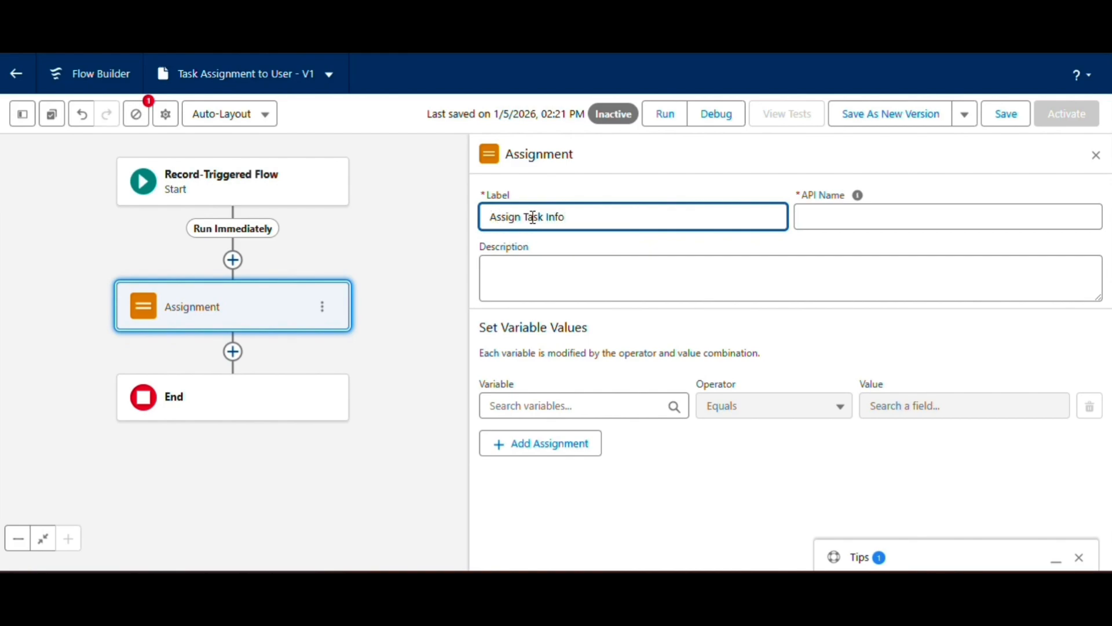
key("Tab")
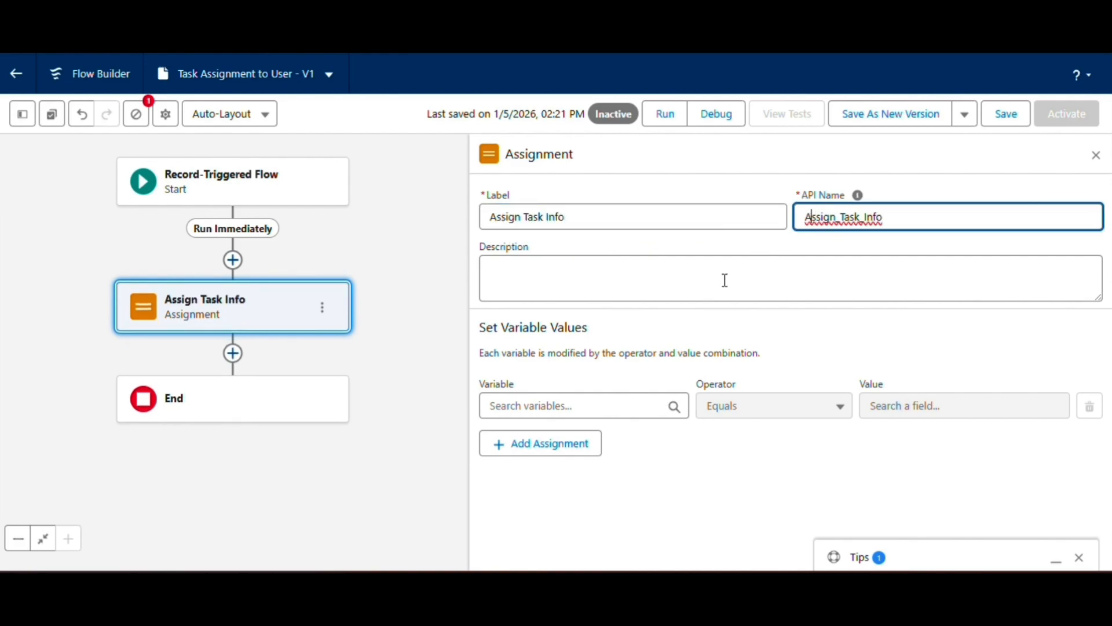
left_click(524, 406)
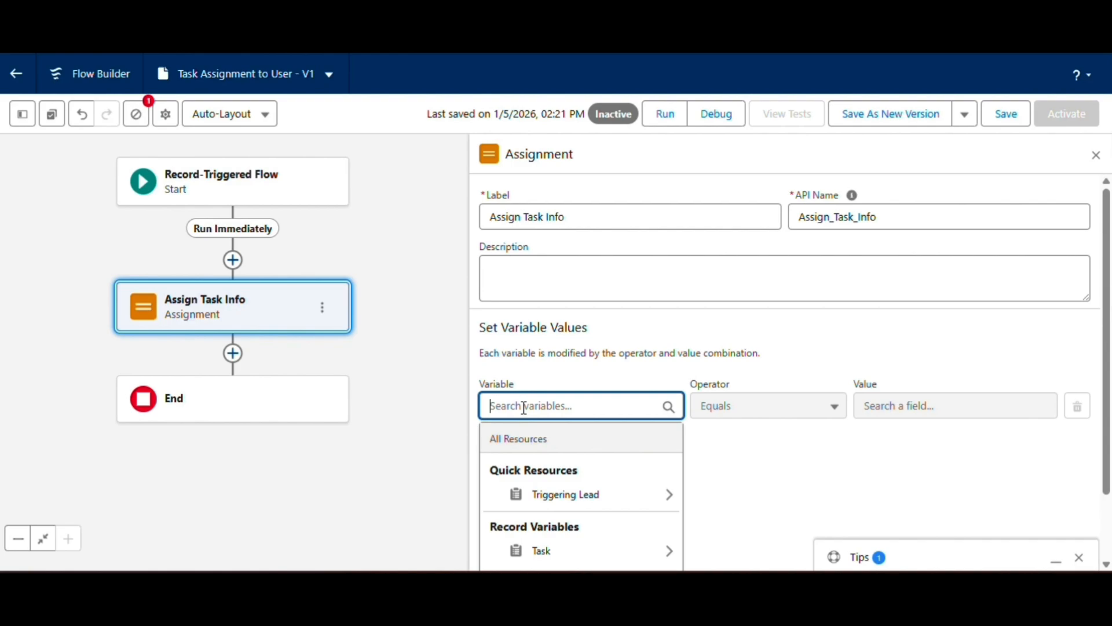
left_click(545, 553)
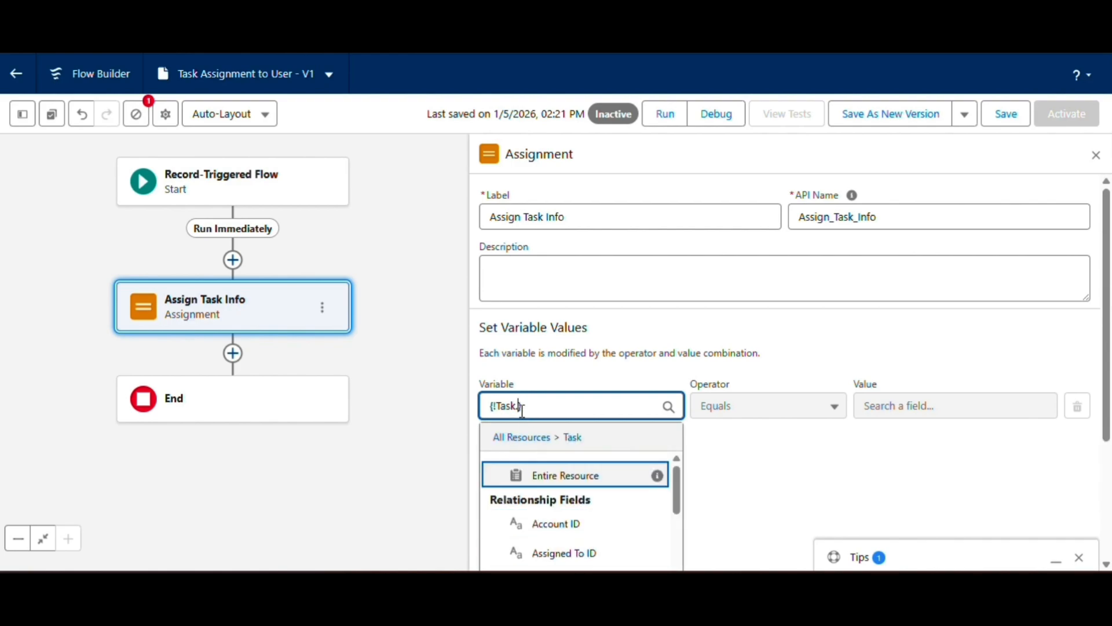
type("as")
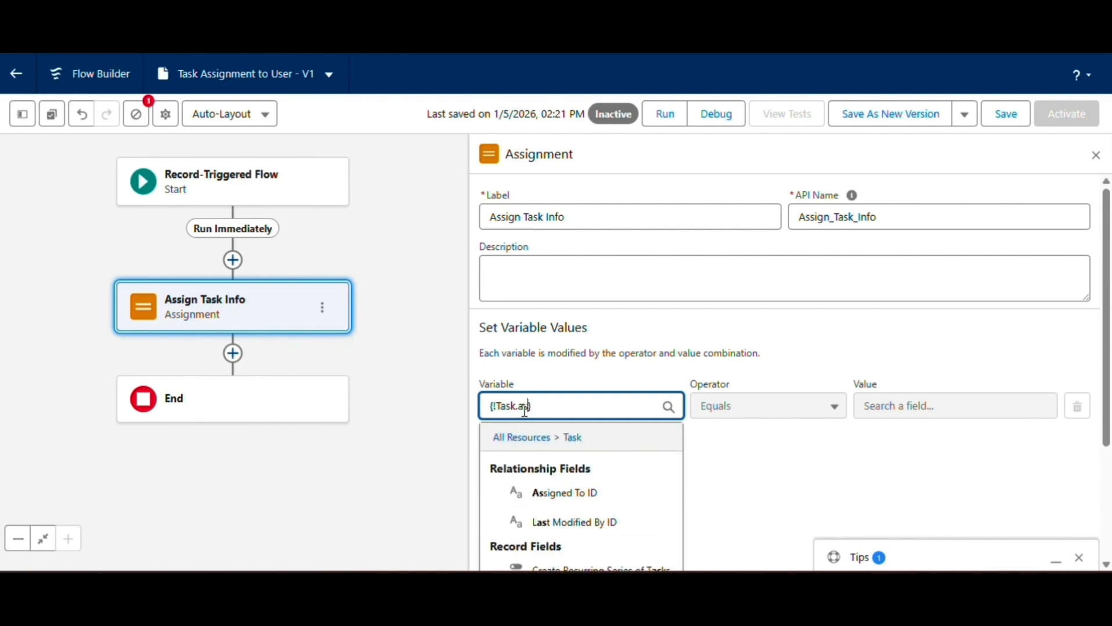
left_click(571, 493)
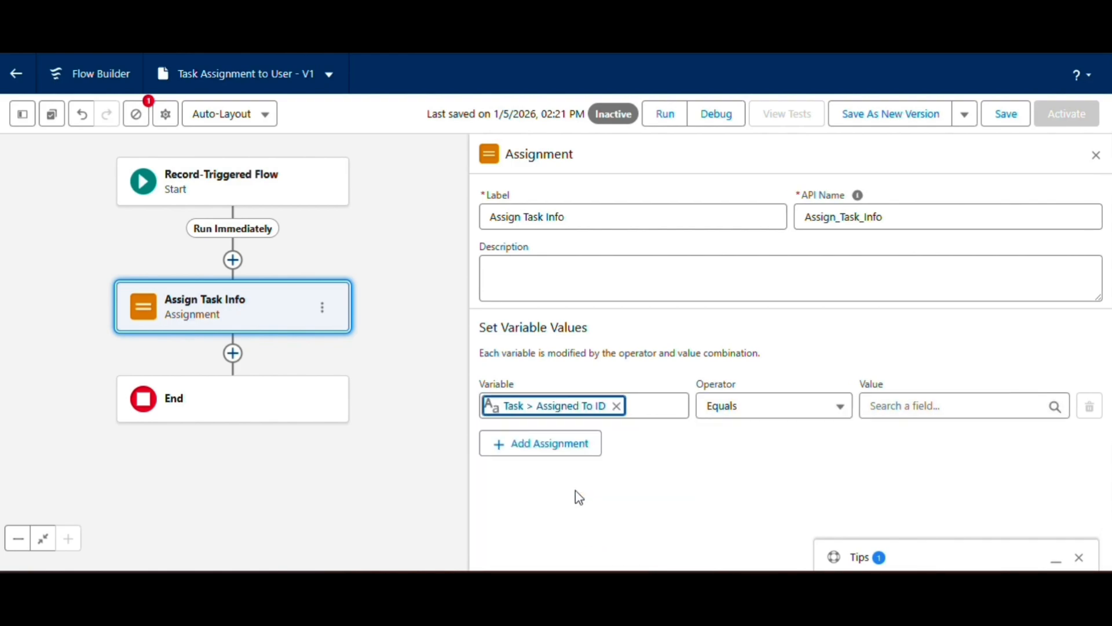
Set the value for Task > Assigned To ID to Triggering Lead > Owner ID.
left_click(890, 409)
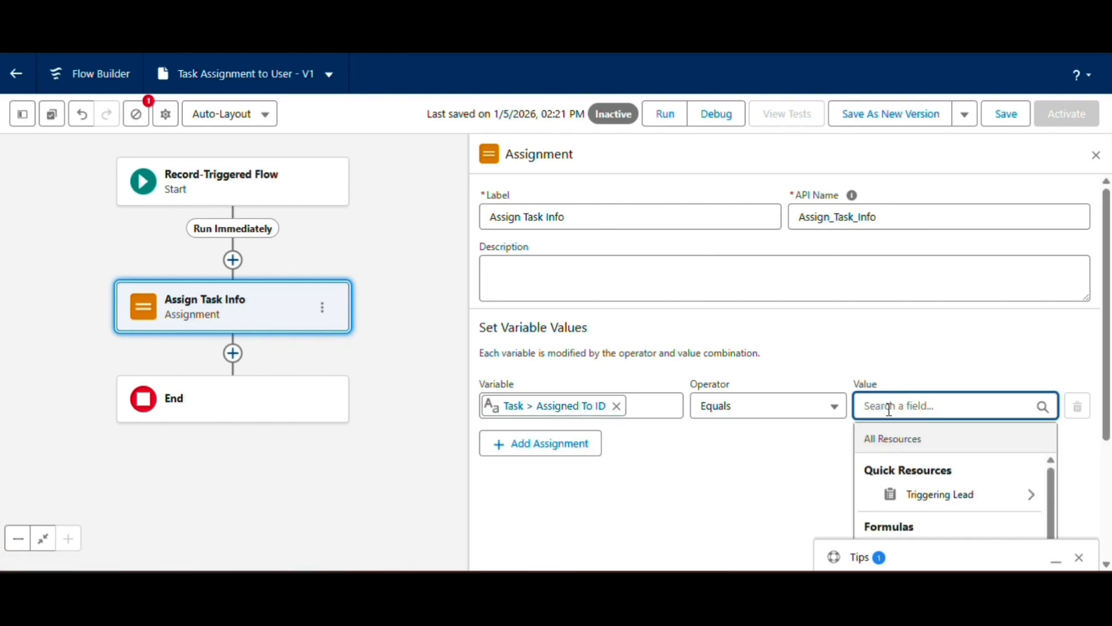
type("lead")
left_click(938, 494)
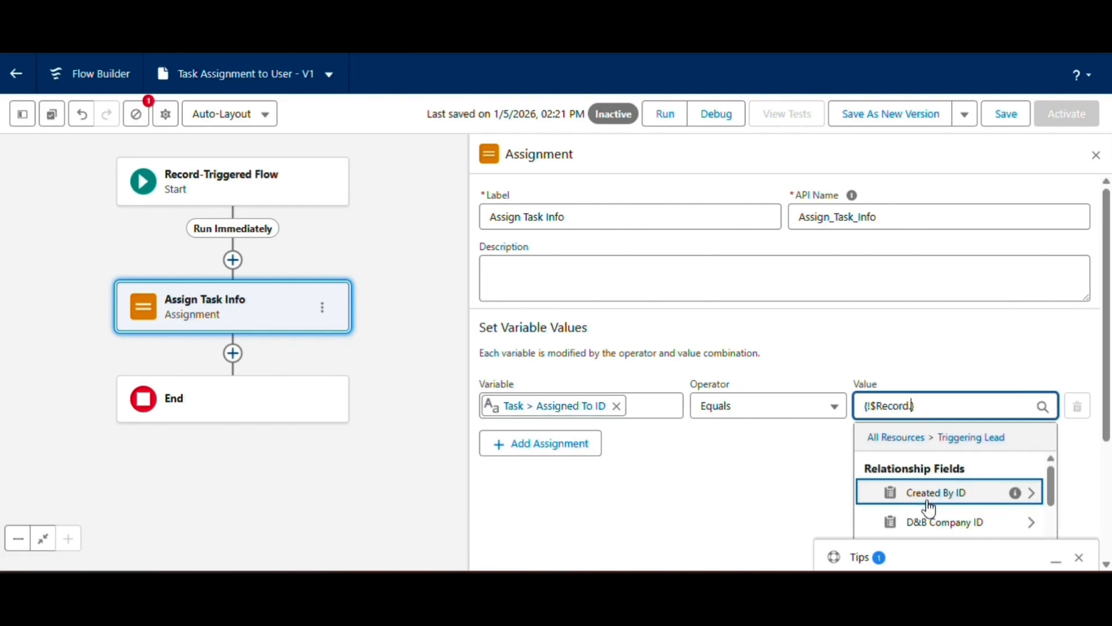
type("ow")
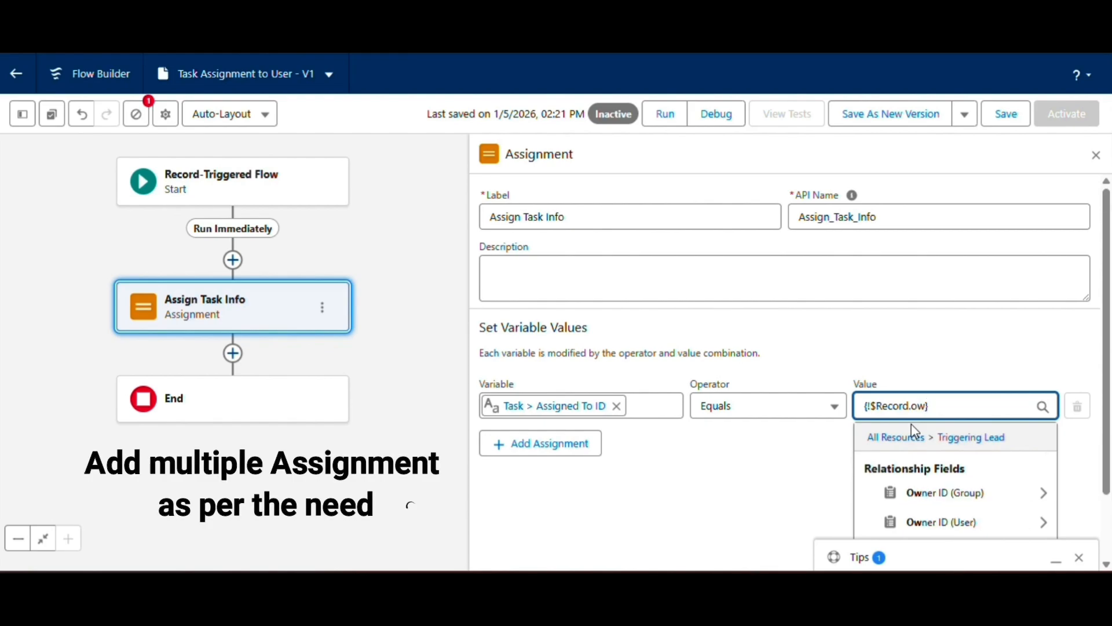
left_click(950, 493)
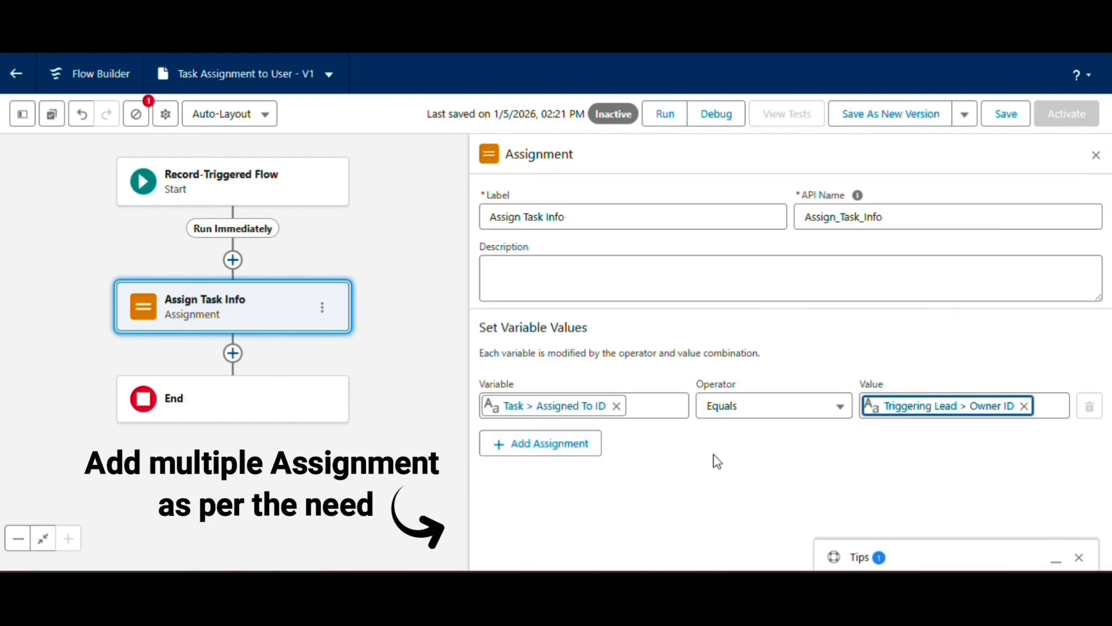
Add a second assignment row that sets Task > Name ID equal to Triggering Lead > Lead ID.
left_click(565, 447)
left_click(527, 459)
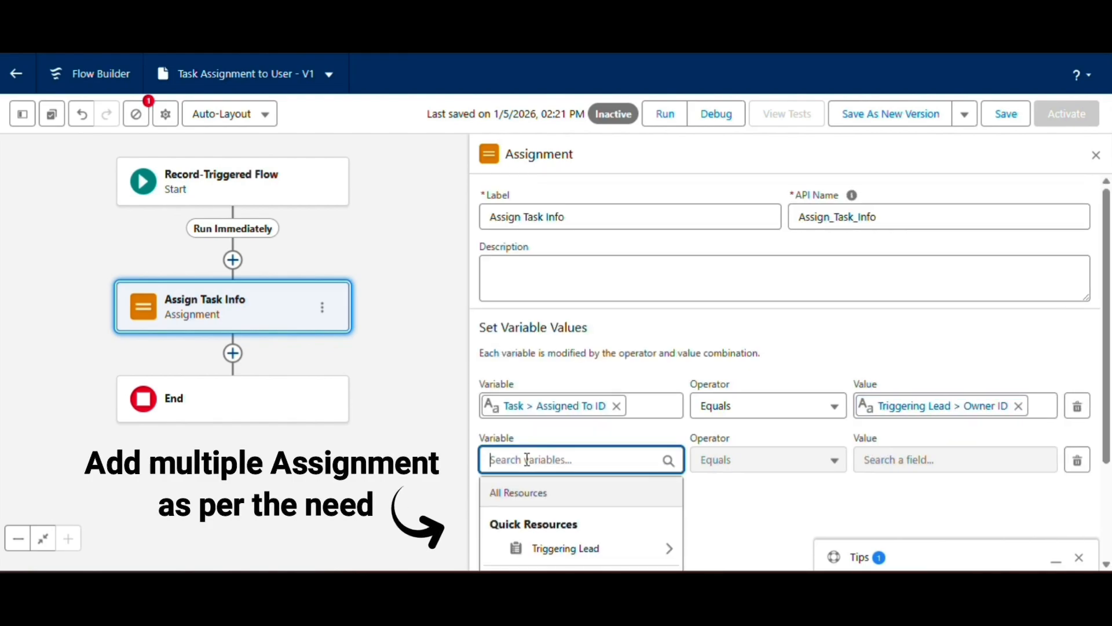
type("tas")
left_click(519, 545)
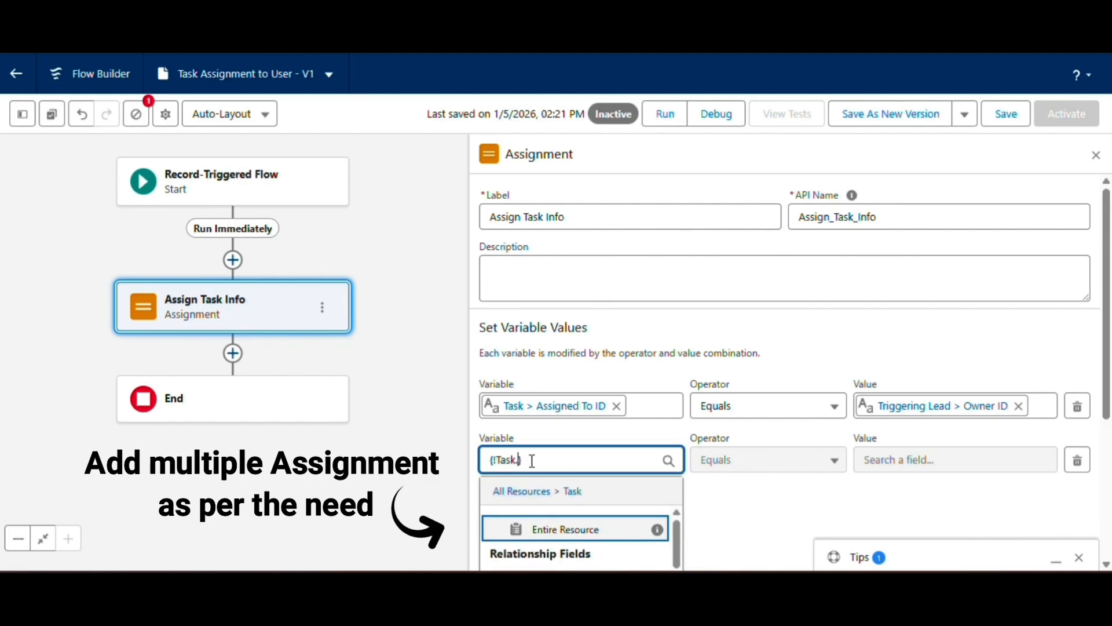
type("who")
left_click(541, 546)
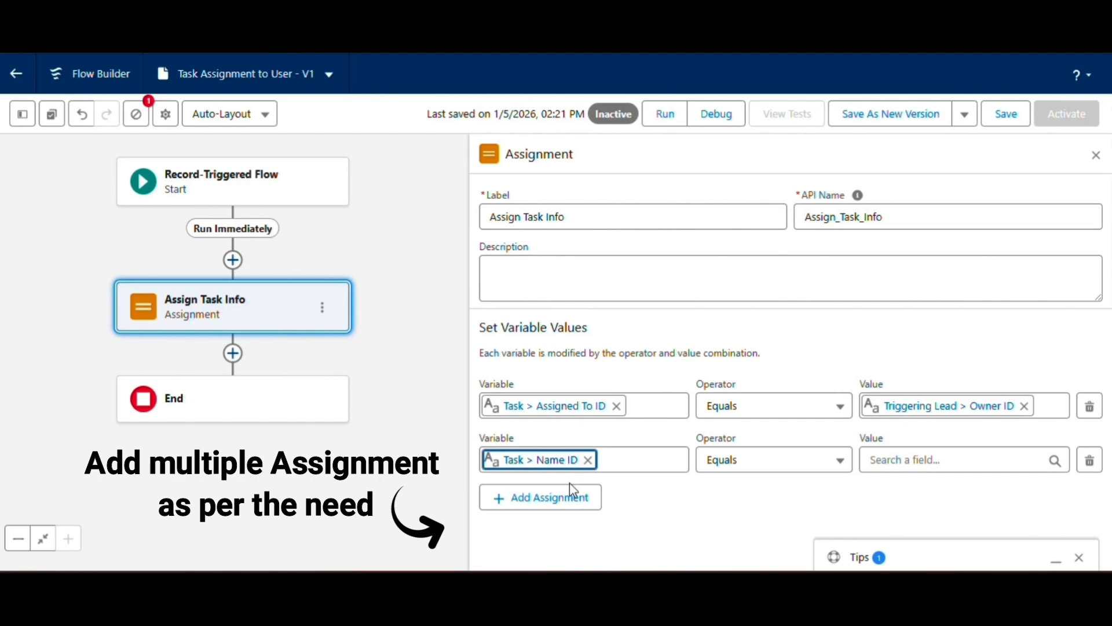
left_click(883, 461)
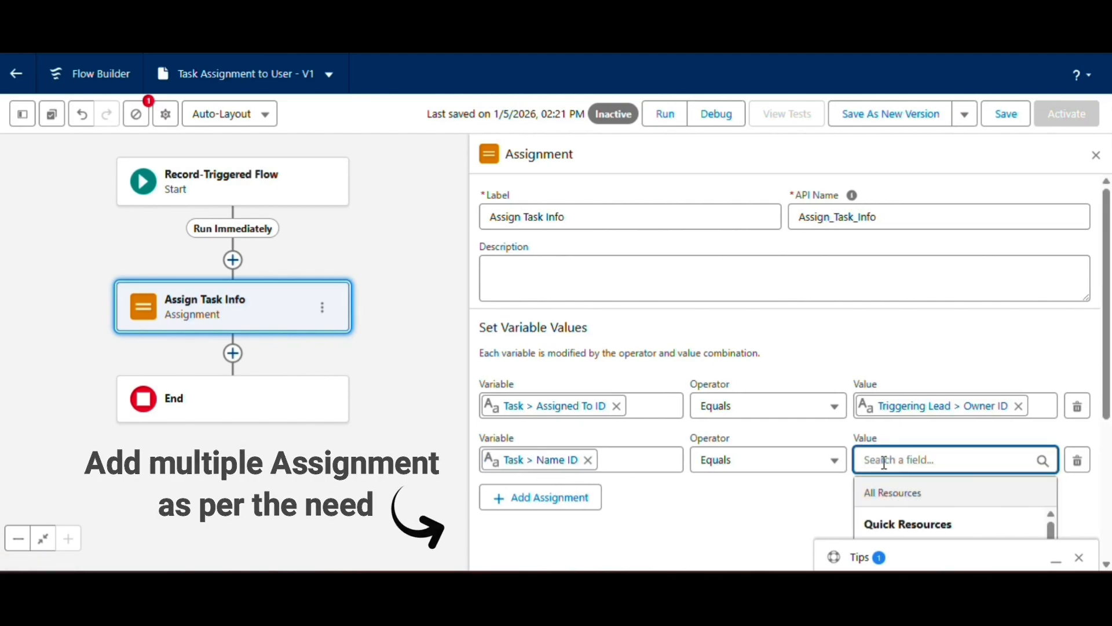
scroll(884, 462, "down", 1)
left_click(938, 469)
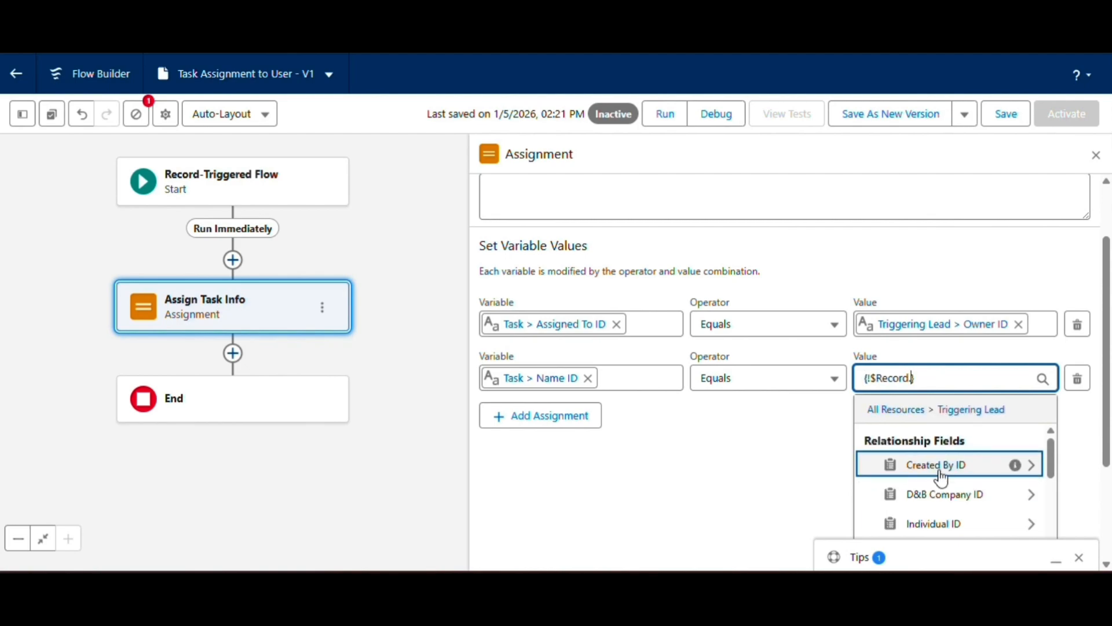
type("Lea")
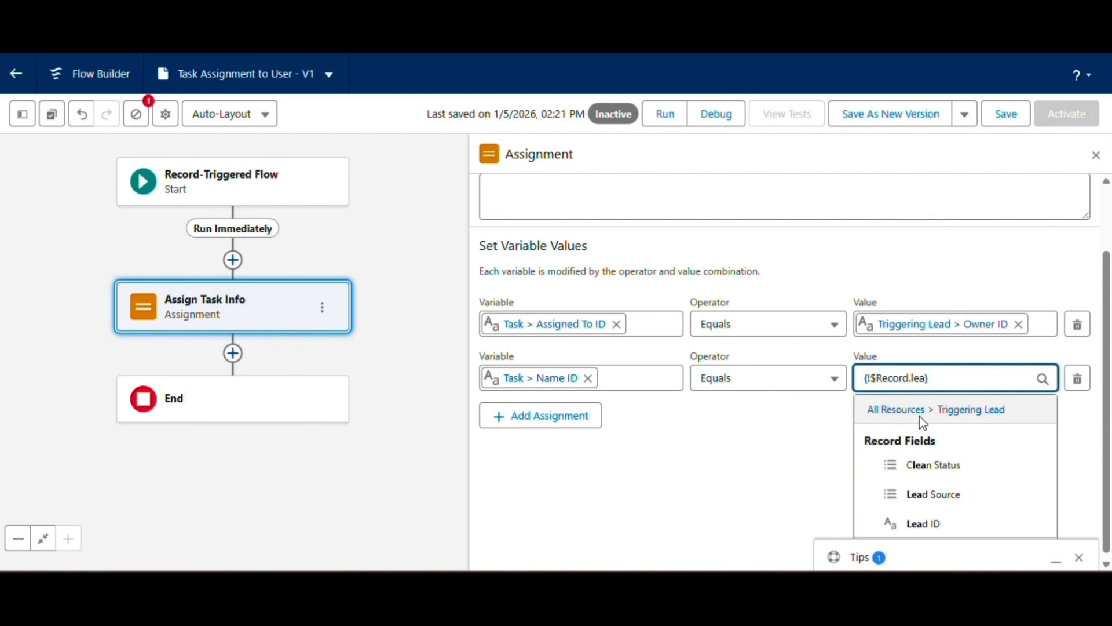
left_click(932, 523)
Add a third assignment row that sets Task > Subject equal to Call.
left_click(546, 497)
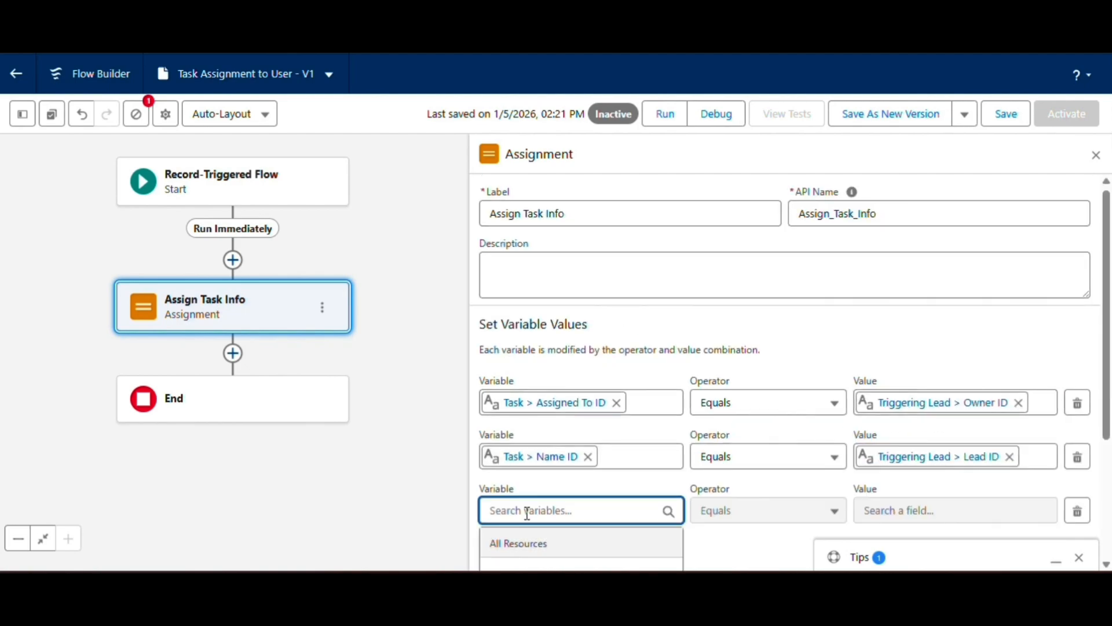
type("task")
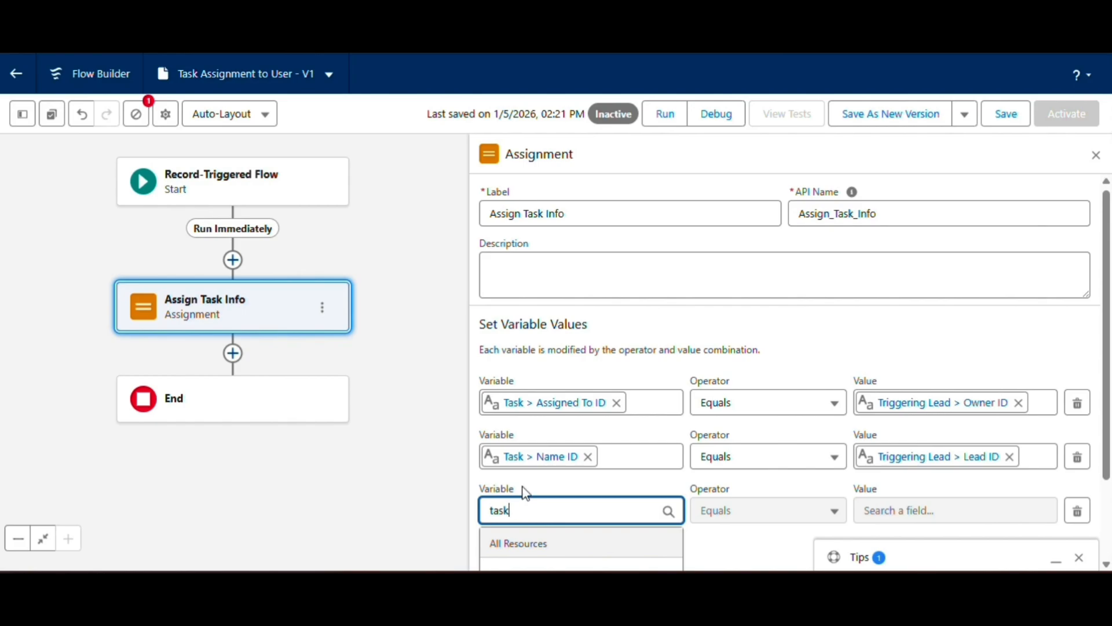
scroll(535, 518, "down", 1)
left_click(541, 518)
type("sub")
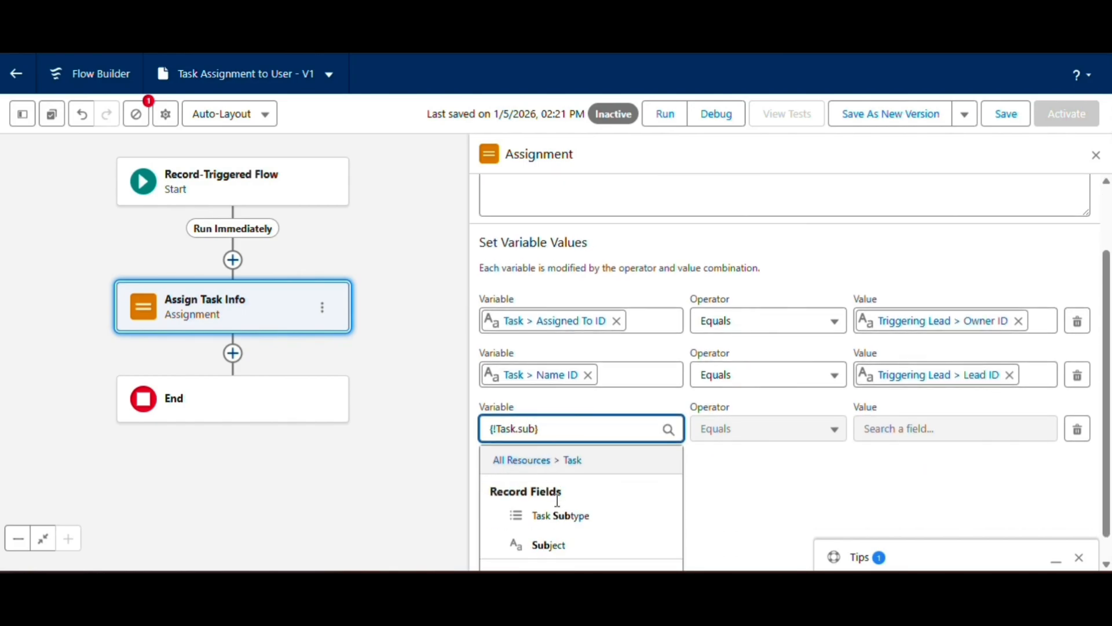
left_click(538, 545)
left_click(938, 510)
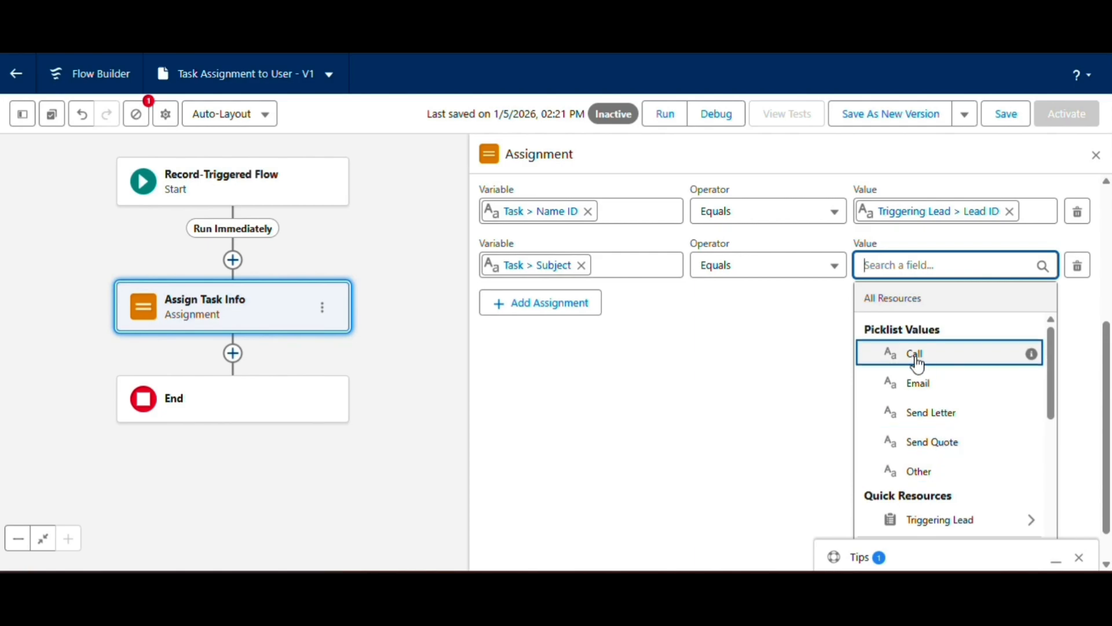
left_click(899, 359)
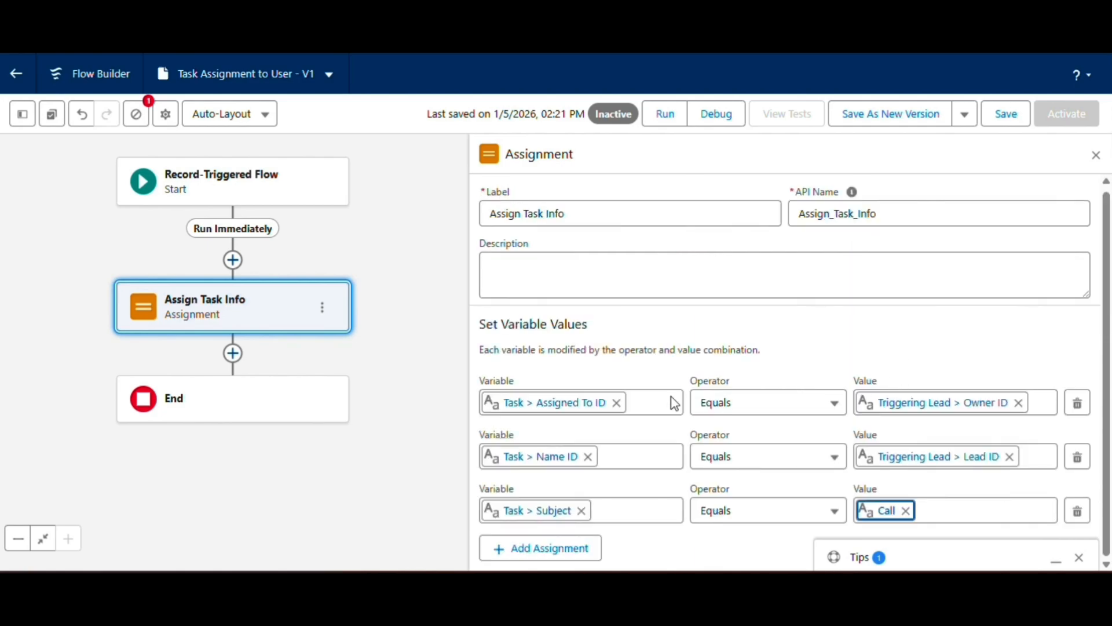
Add a fourth assignment row that sets Task > Status equal to Not Started.
left_click(552, 561)
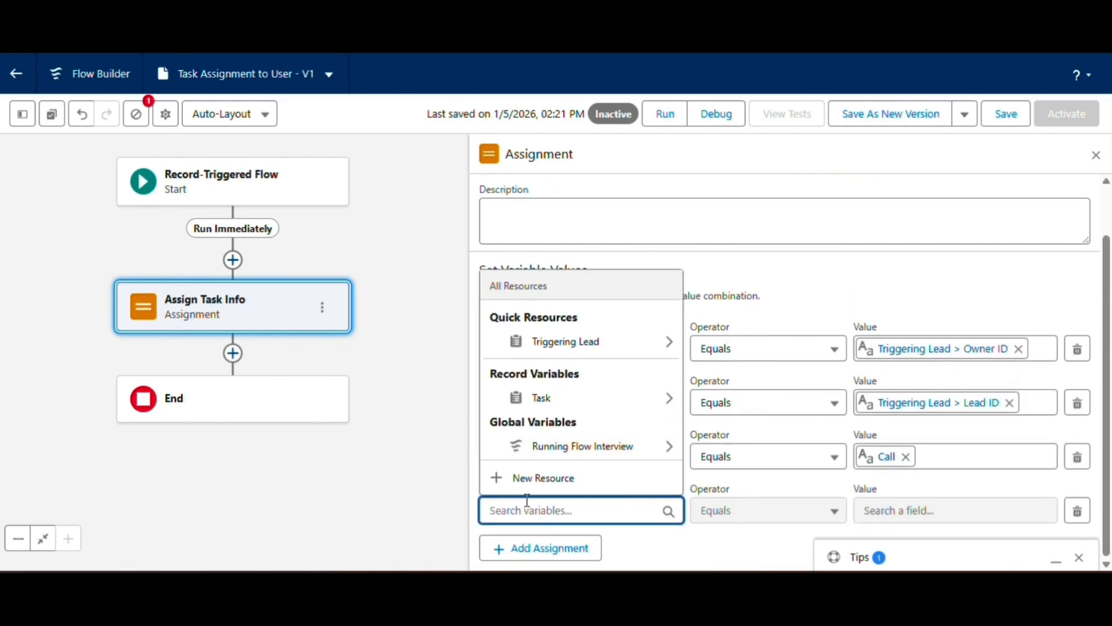
type("task")
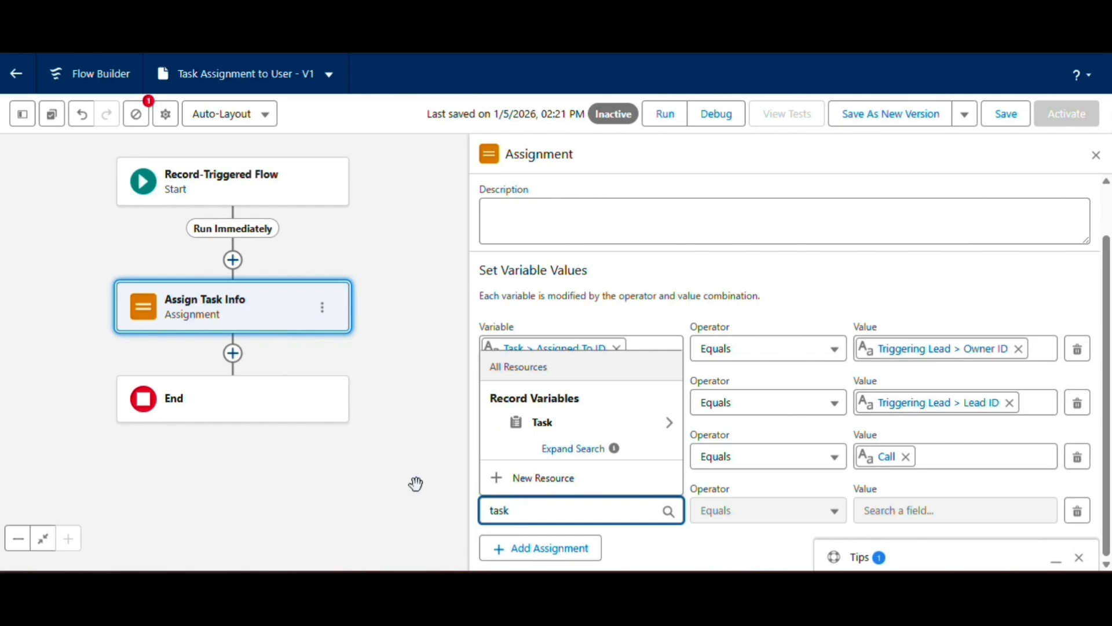
left_click(541, 422)
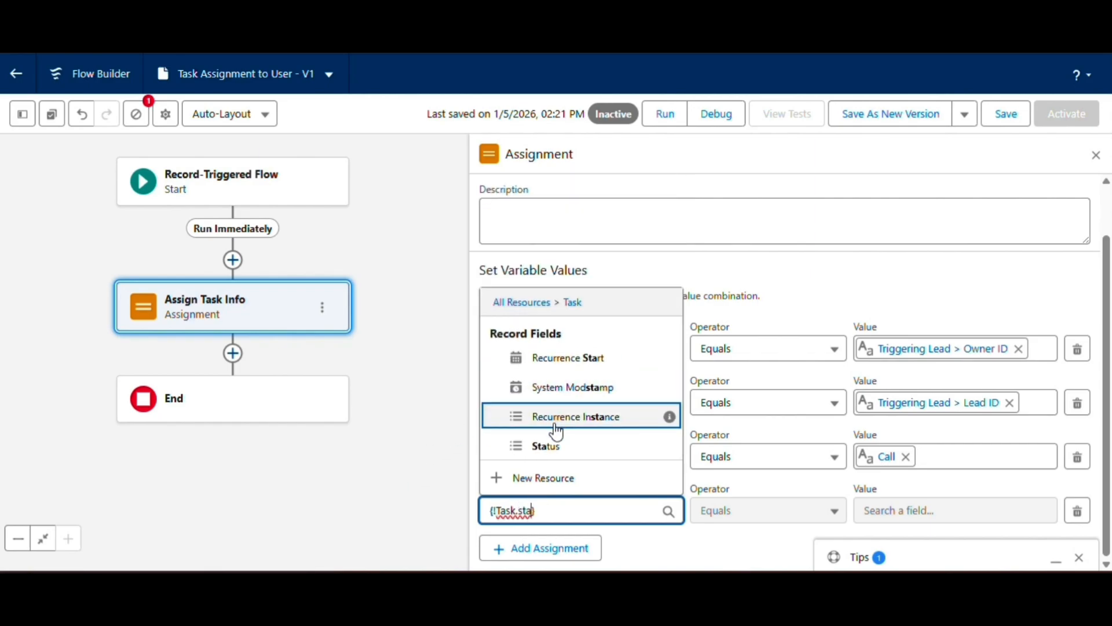
left_click(547, 445)
left_click(901, 513)
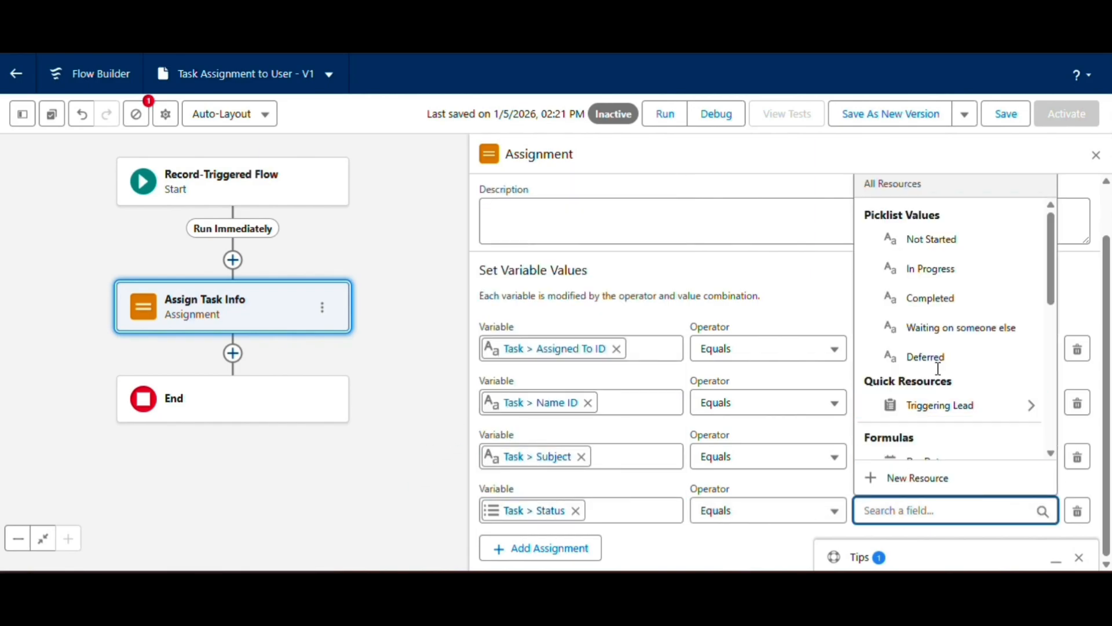
left_click(913, 239)
Add a fifth assignment row that sets Task > Due Date Only equal to the DueDate formula.
left_click(540, 548)
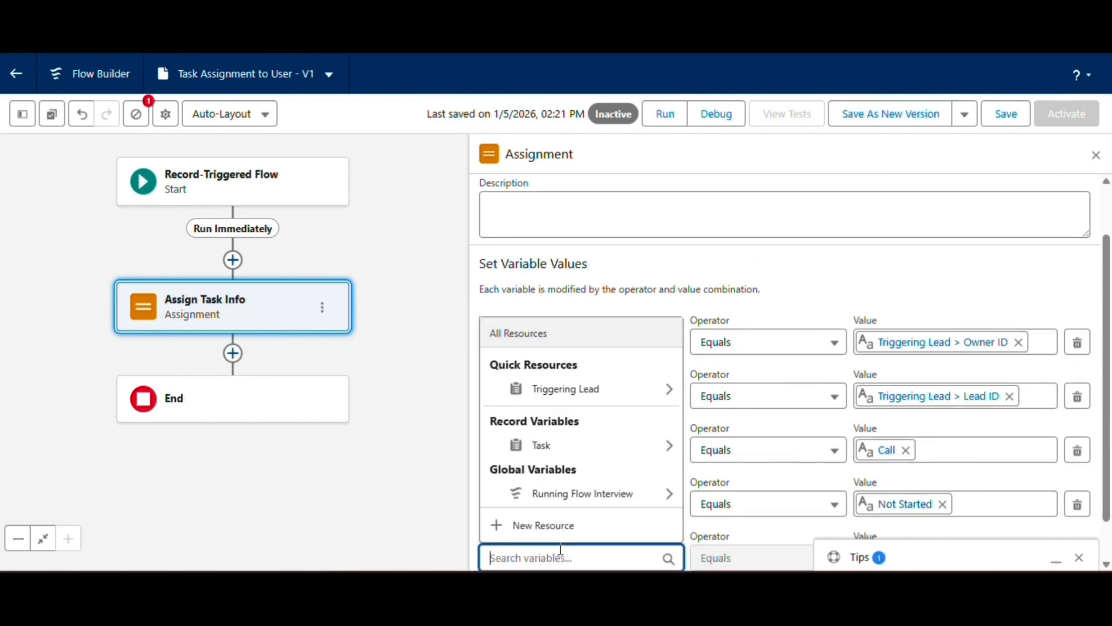
type("task")
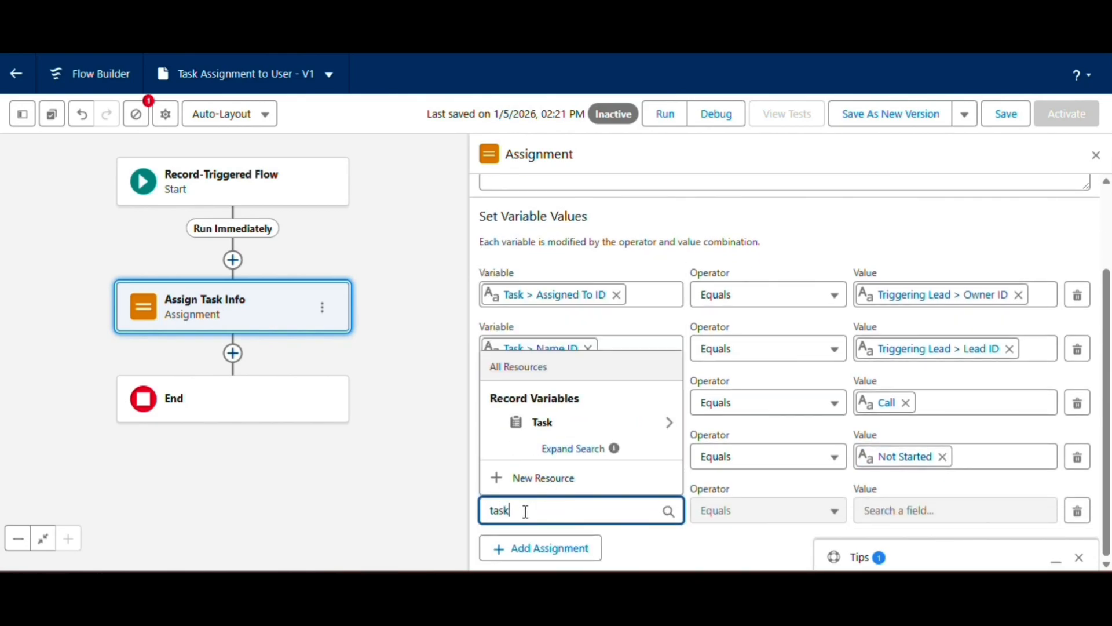
left_click(544, 421)
type("du")
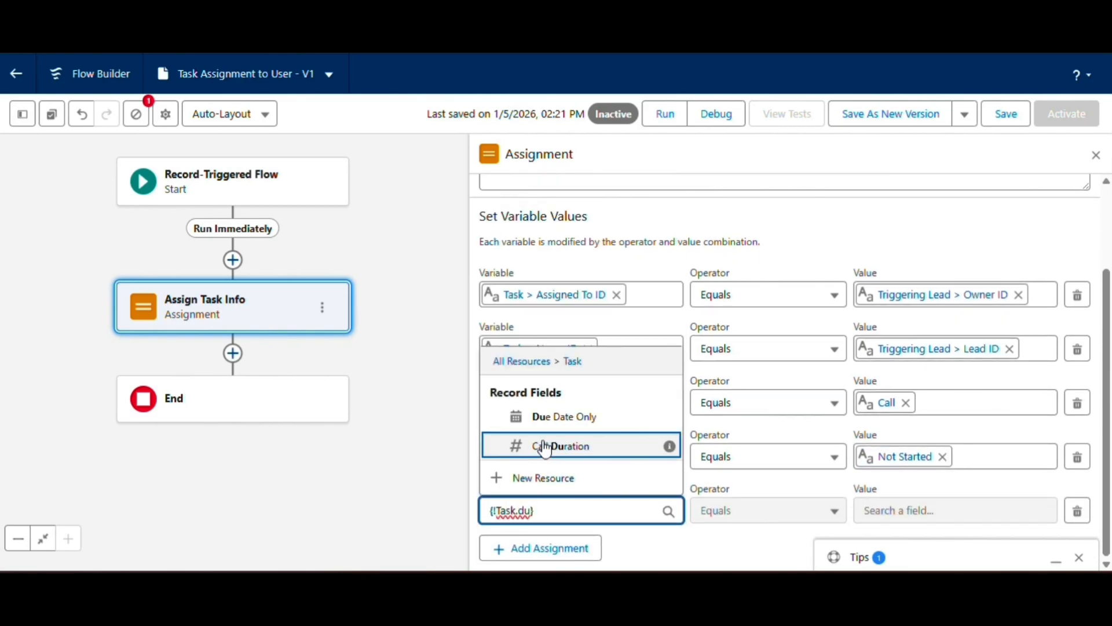
left_click(553, 418)
left_click(877, 512)
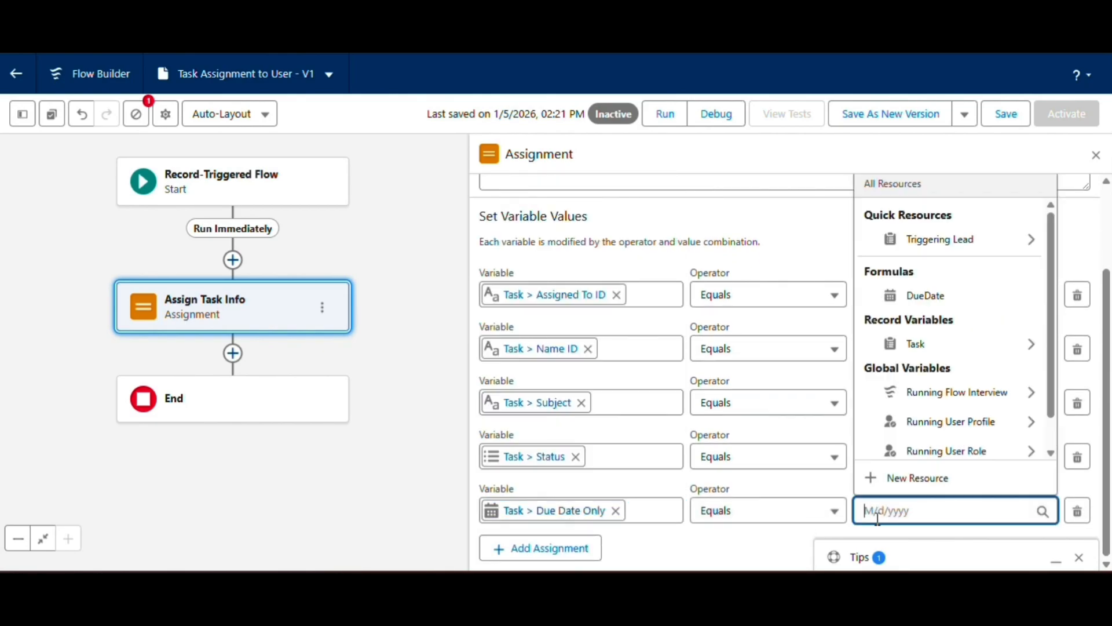
left_click(925, 294)
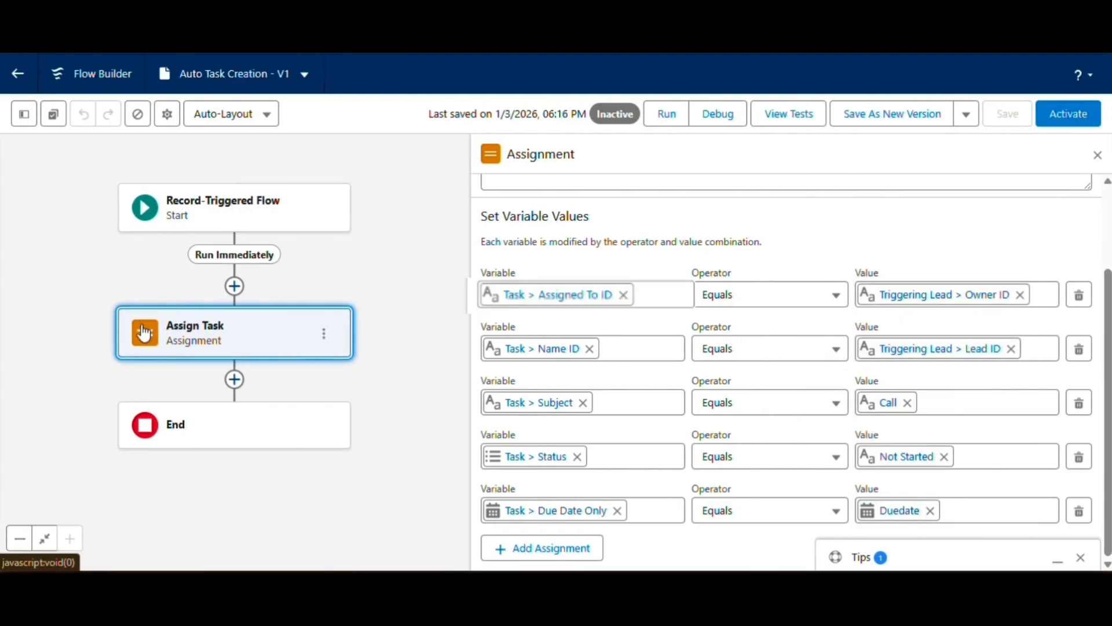
Add a Create Records element after the assignment, labelled Task info with API name Task_info.
left_click(235, 378)
type("crea")
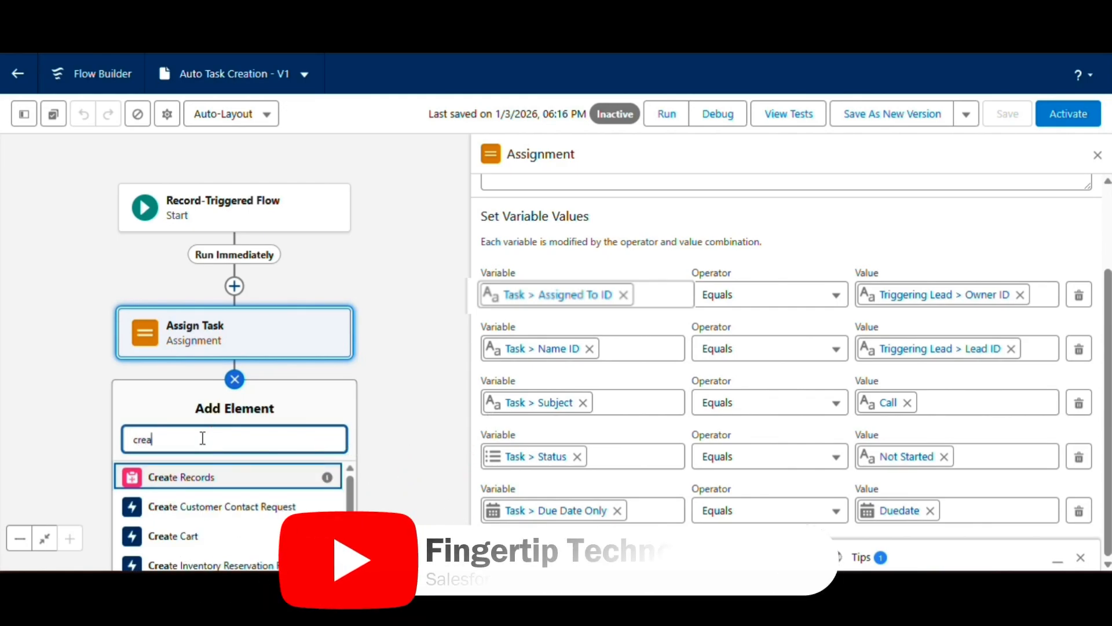
left_click(185, 477)
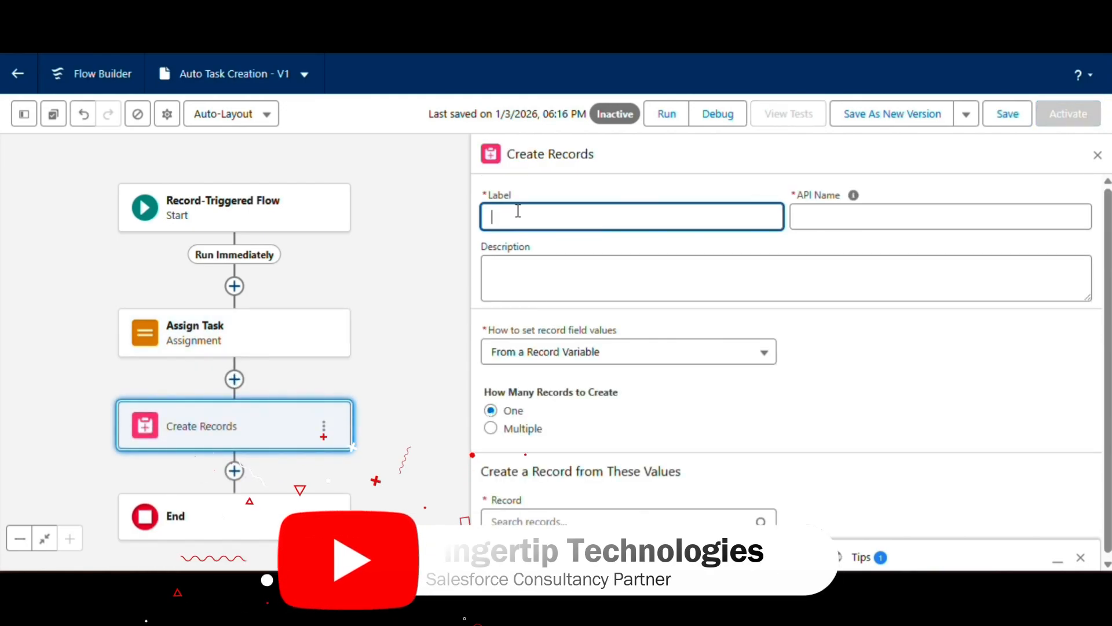
type("Task info")
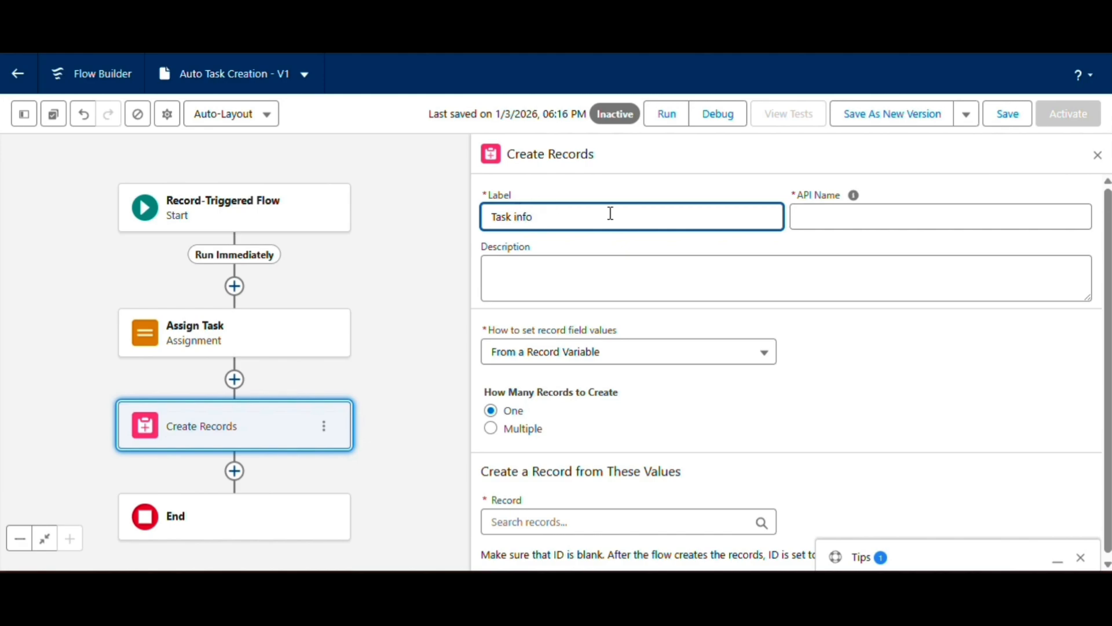
left_click(833, 216)
Choose the Task record variable as the record that the Task info element creates.
scroll(602, 342, "down", 1)
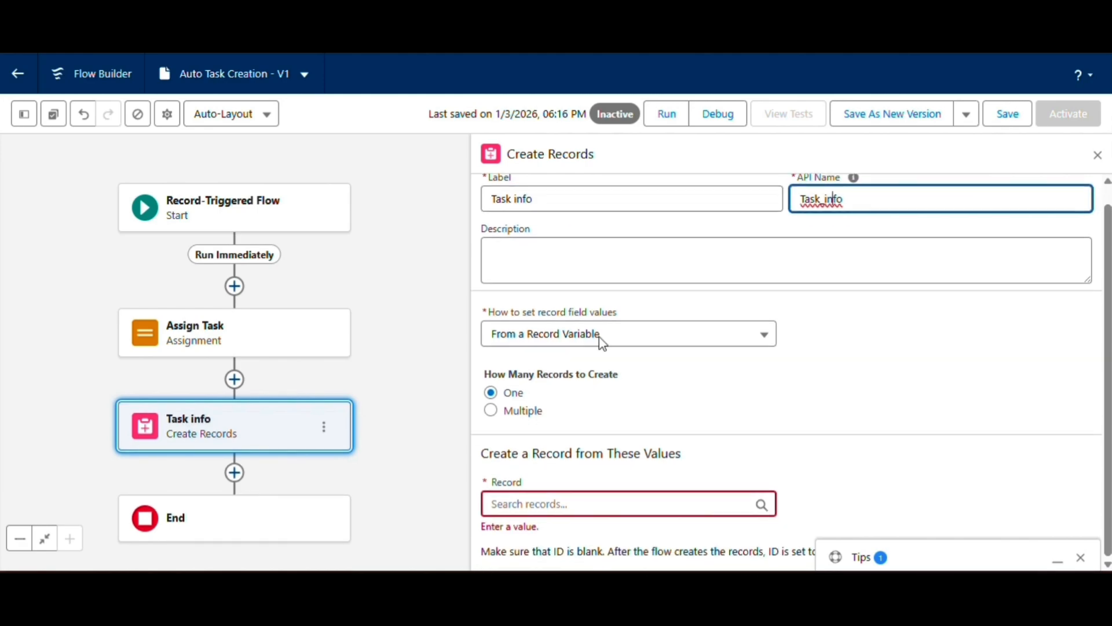
left_click(545, 504)
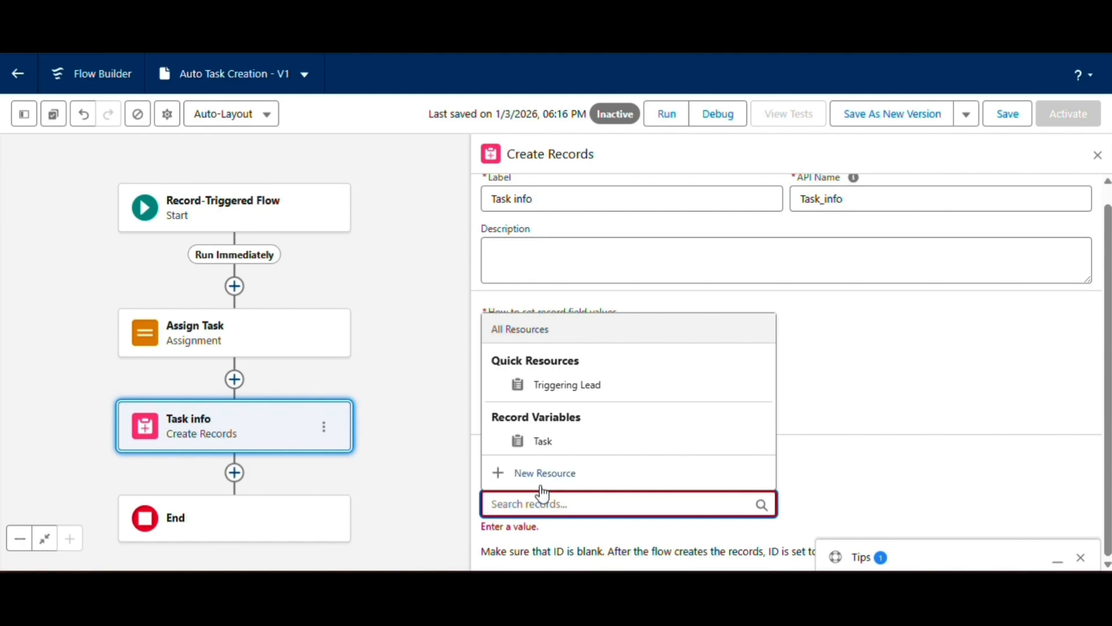
left_click(544, 440)
scroll(644, 539, "down", 1)
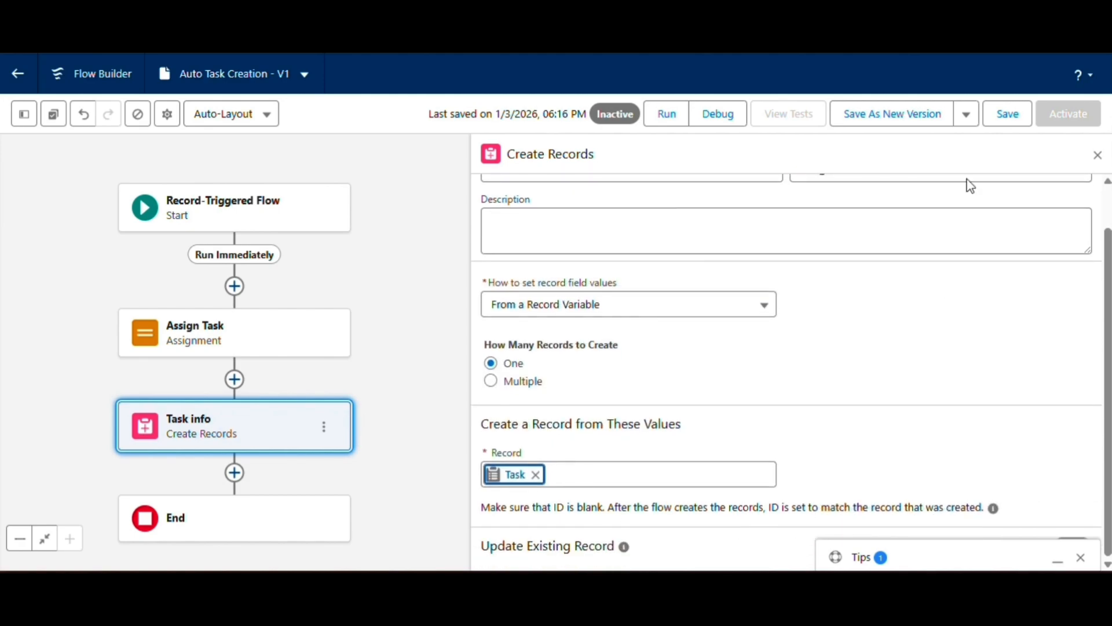
Save the Auto Task Creation flow and activate it.
left_click(1002, 123)
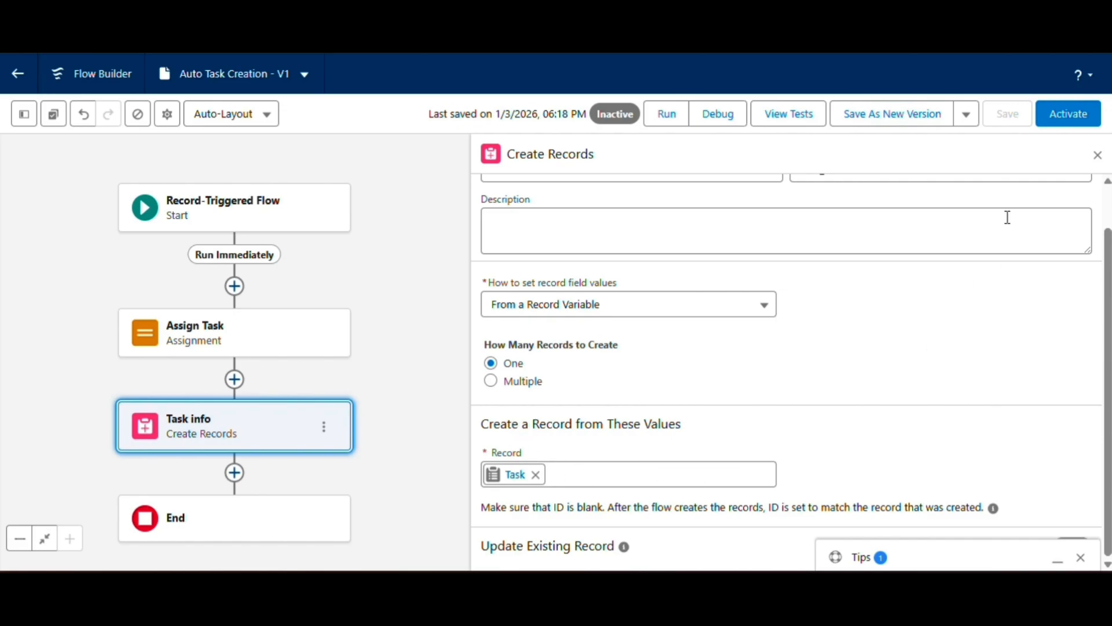
left_click(1055, 125)
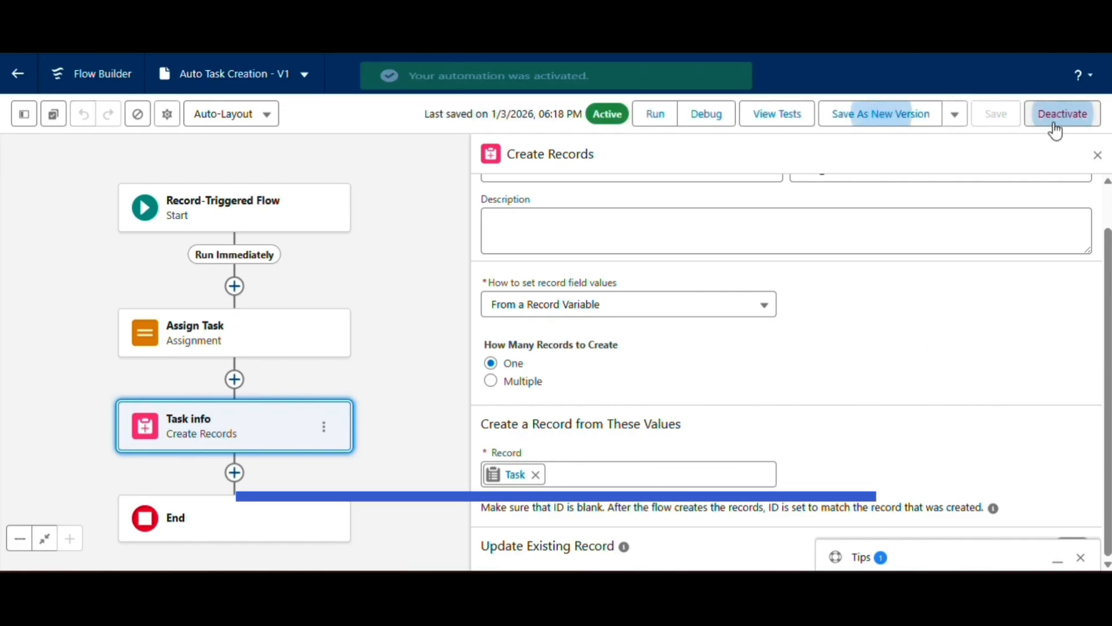
scroll(699, 418, "up", 1)
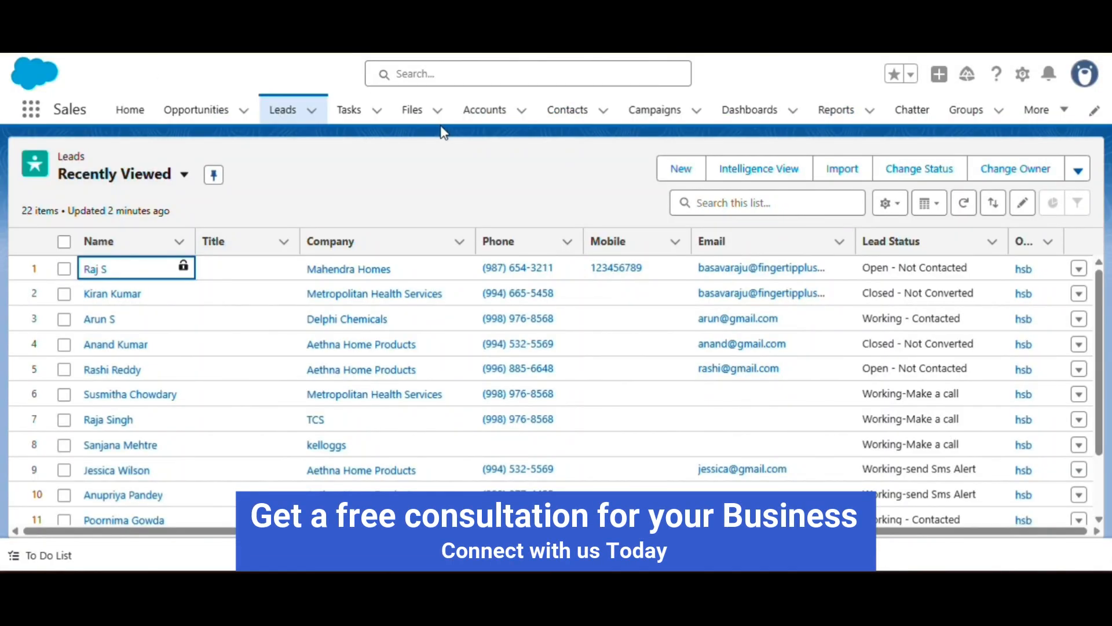
Switch to the Sales app's Leads list, reload the page and close the browser developer tools.
right_click(430, 173)
left_click(504, 539)
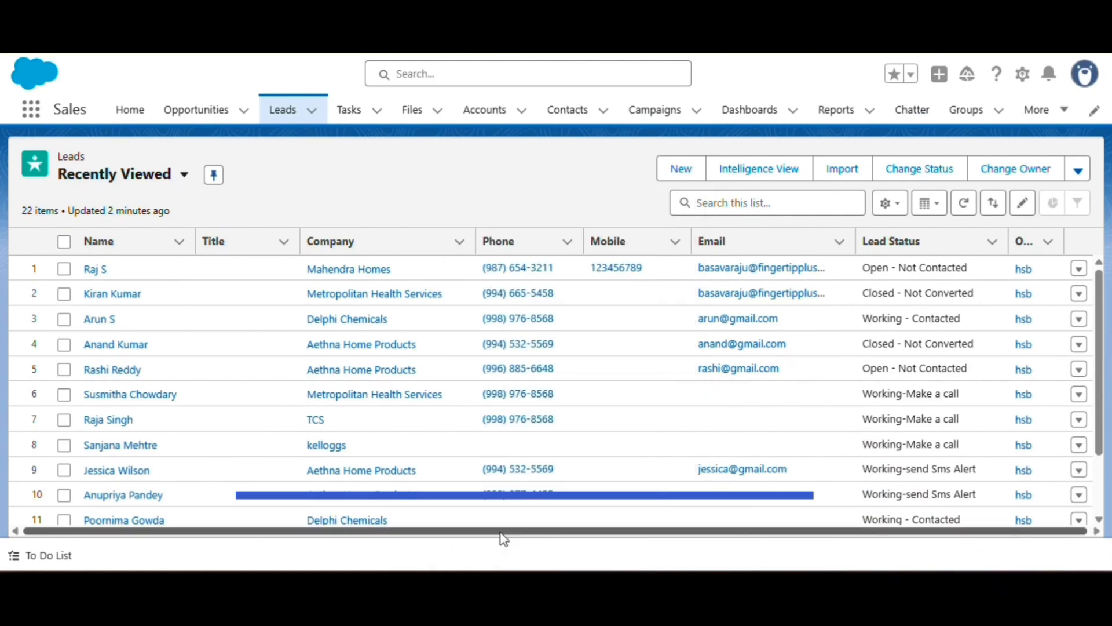
right_click(62, 45)
left_click(95, 119)
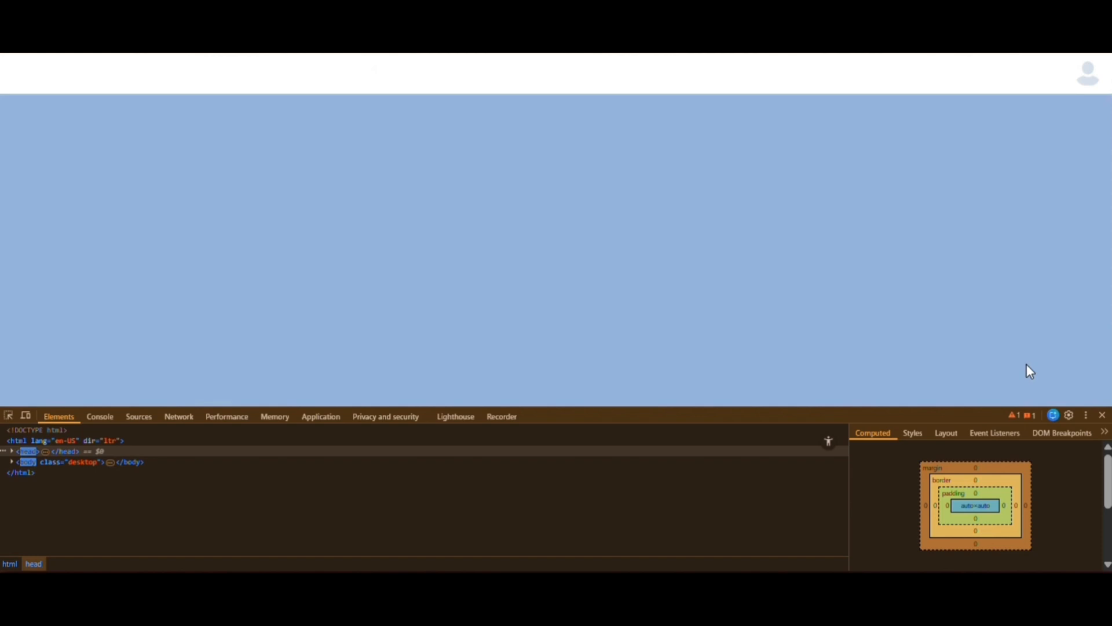
left_click(1102, 415)
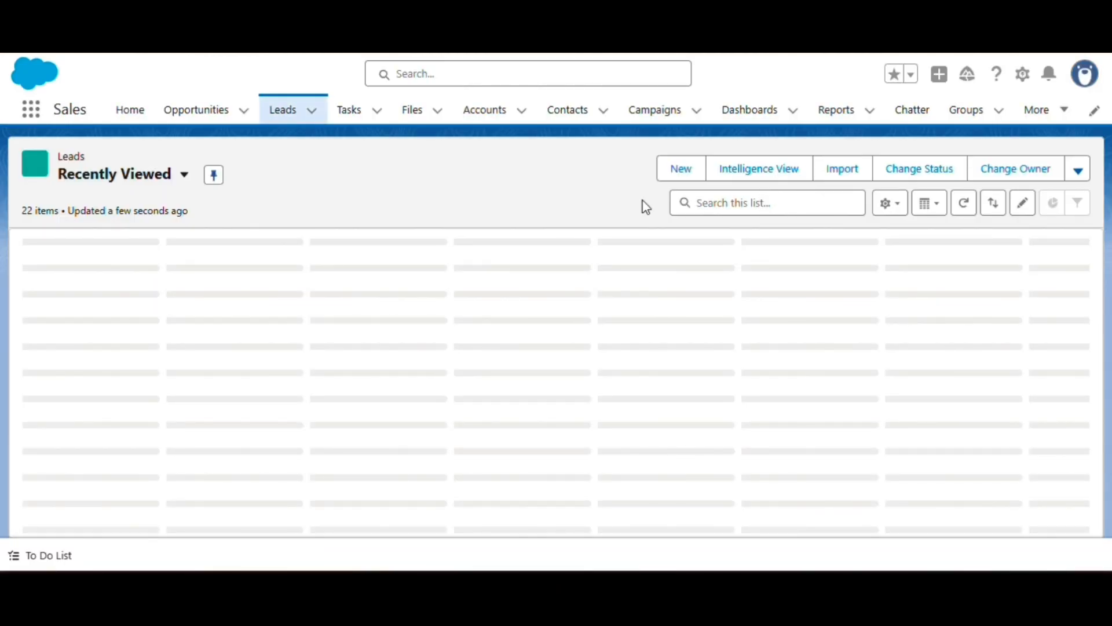
Start a new lead with salutation Ms. and fill in the lead's name, phone and mobile numbers from saved contact details.
left_click(672, 183)
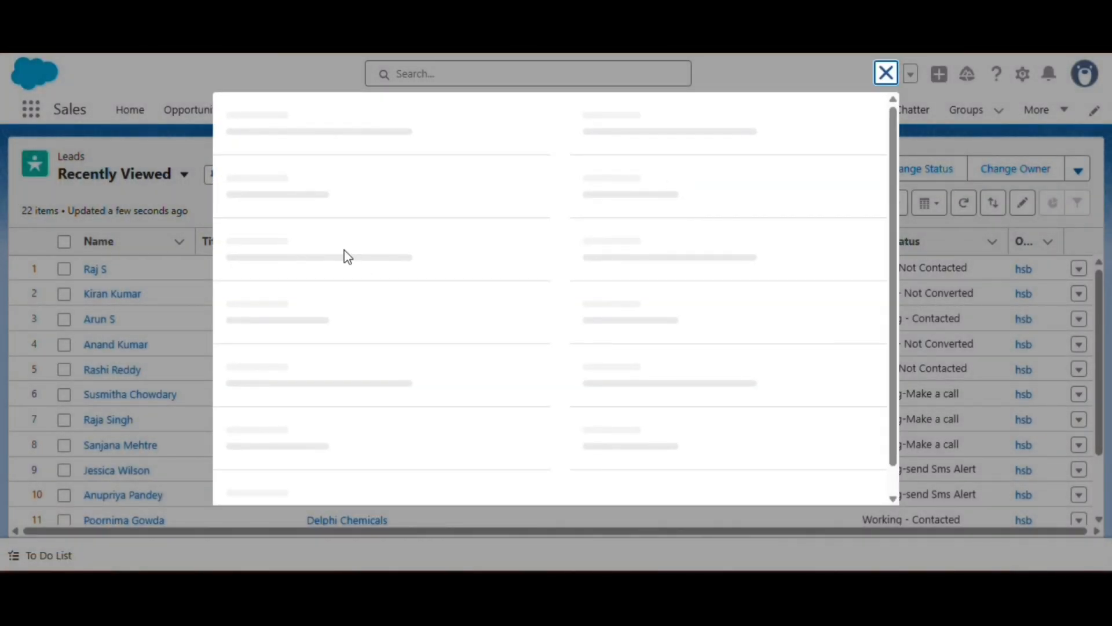
left_click(288, 313)
left_click(302, 404)
left_click(608, 242)
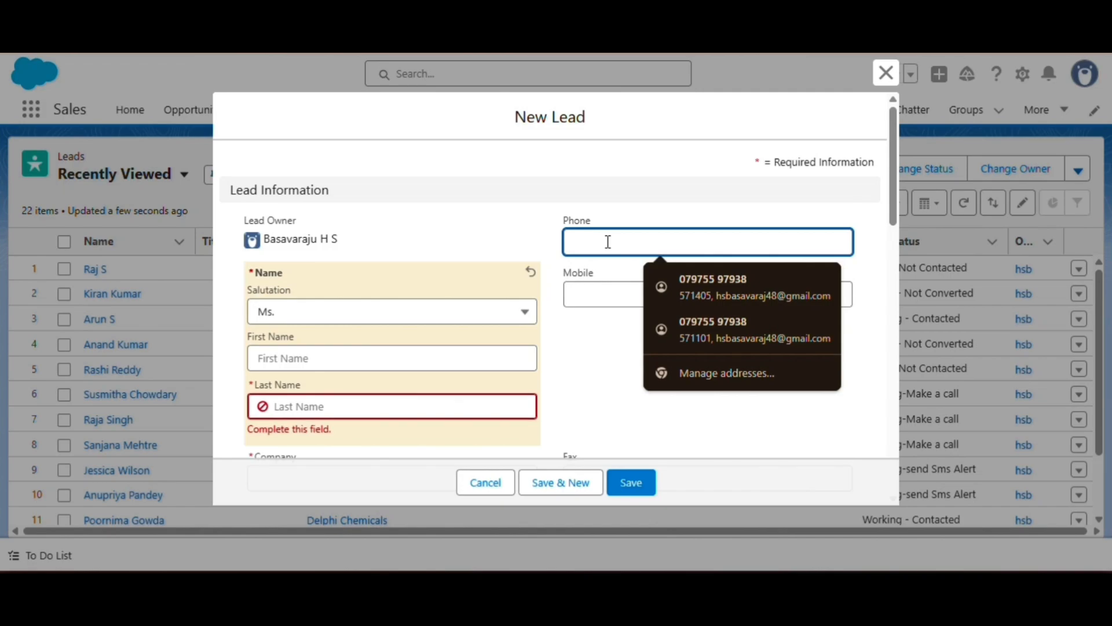
left_click(658, 285)
left_click(658, 300)
left_click(672, 329)
scroll(444, 374, "down", 1)
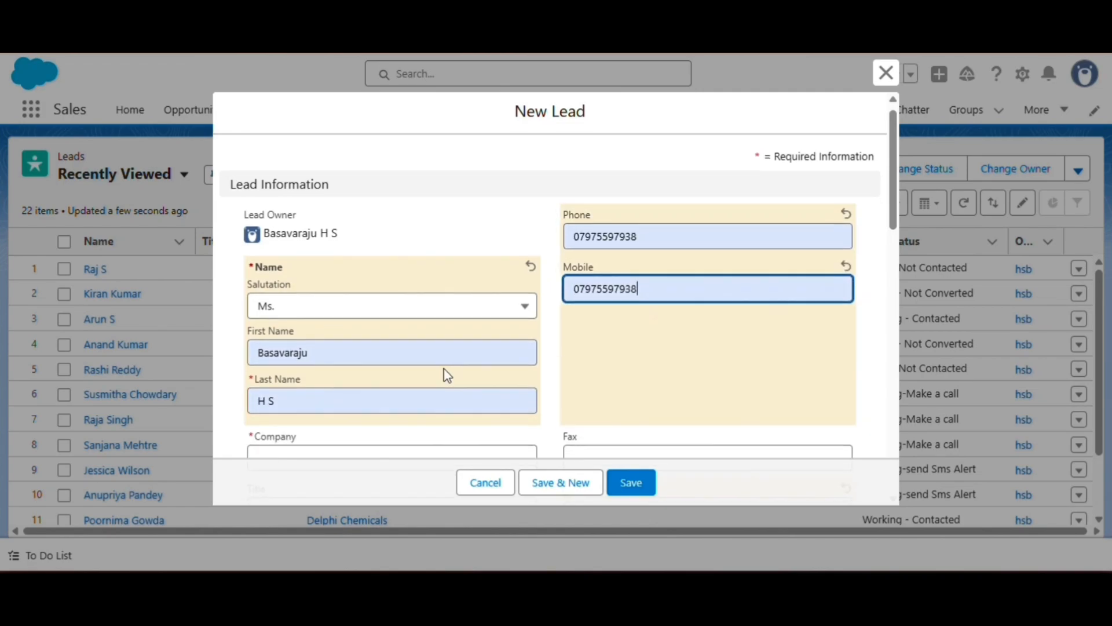
Set the lead's company to Metropolitan Health Services and fill in the fax number.
left_click(365, 380)
left_click(371, 449)
scroll(579, 347, "down", 1)
left_click(623, 300)
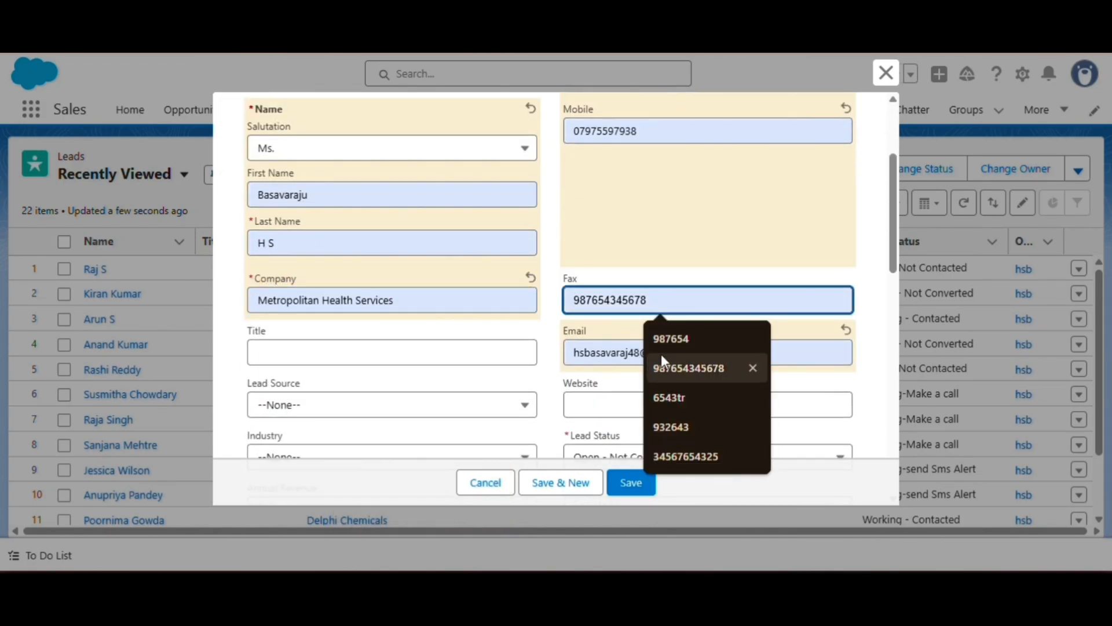
left_click(662, 364)
Set the lead's source to Web and its industry to Chemicals.
left_click(387, 354)
scroll(348, 371, "down", 1)
left_click(324, 321)
left_click(330, 385)
left_click(312, 373)
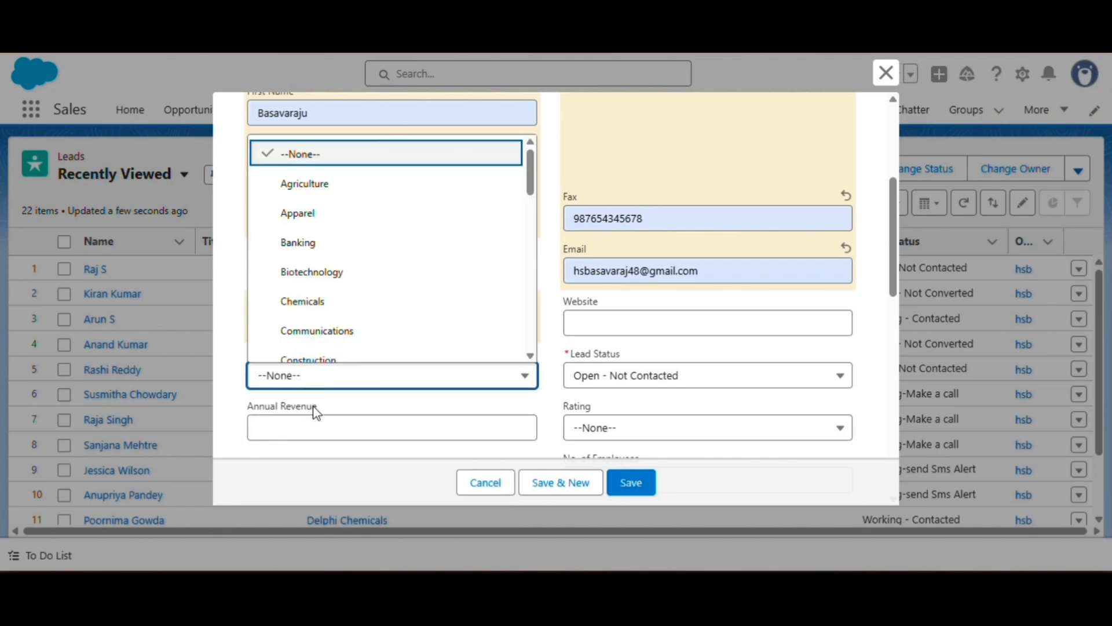
left_click(313, 301)
Set the lead's annual revenue to 1000000 and save the new lead.
scroll(313, 373, "down", 1)
scroll(314, 373, "down", 1)
left_click(292, 261)
left_click(361, 330)
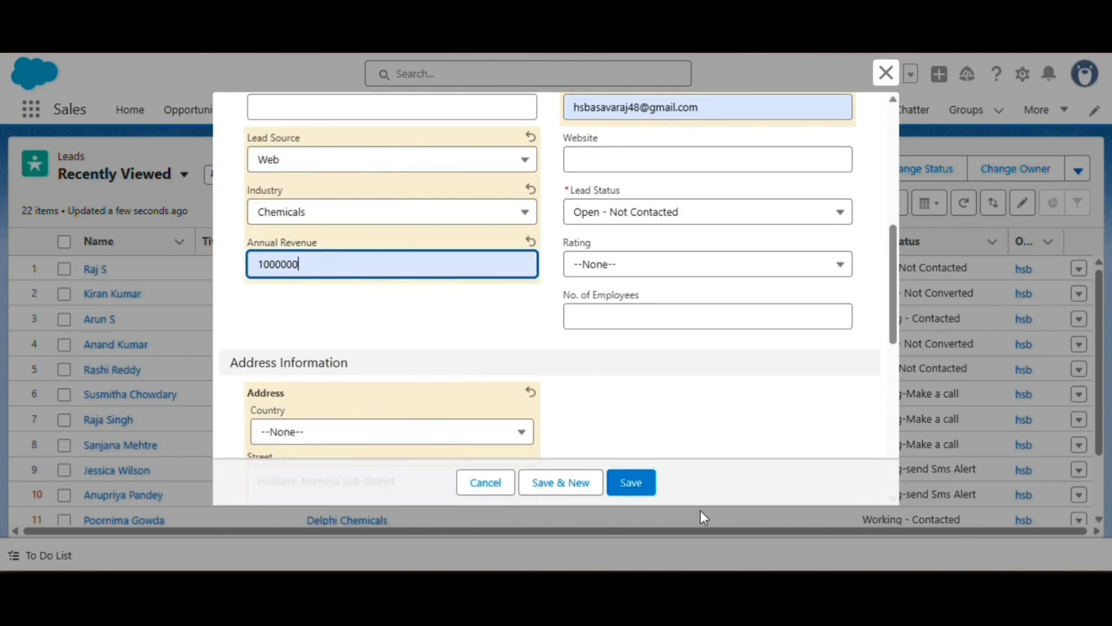
left_click(627, 483)
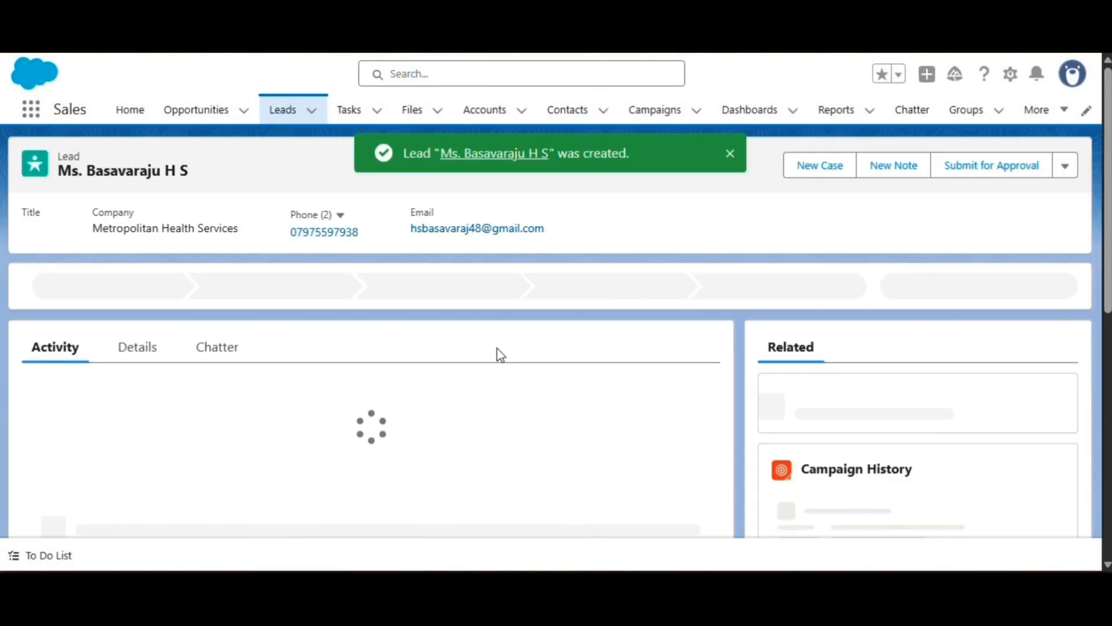
Open the first Call task in the new lead's upcoming activities and review its details.
scroll(121, 371, "down", 3)
scroll(121, 372, "up", 2)
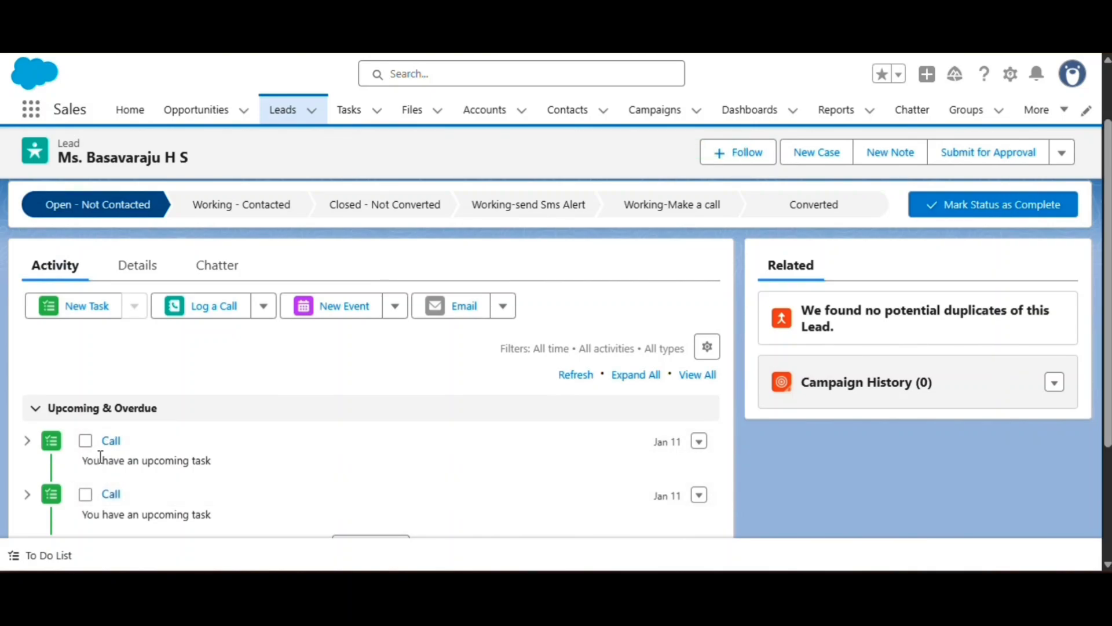
left_click(112, 443)
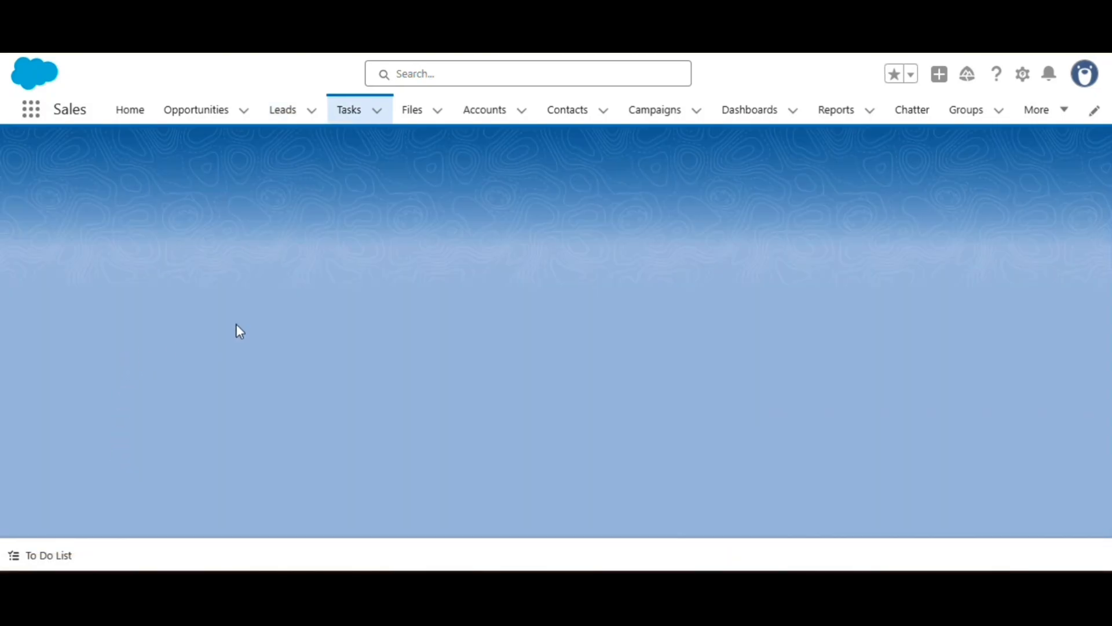
scroll(220, 353, "down", 1)
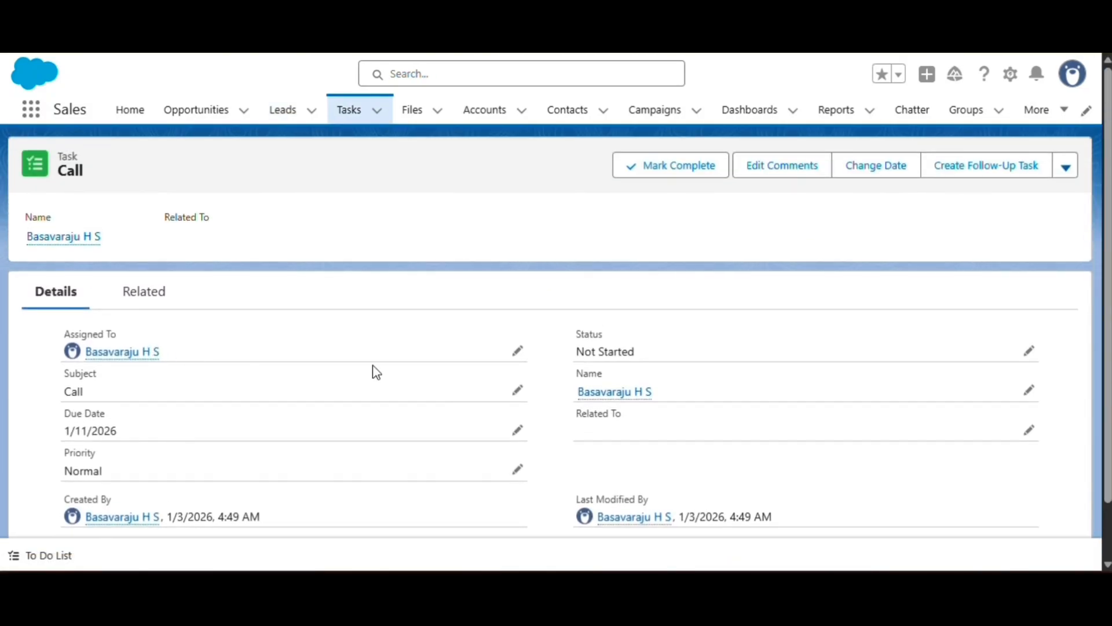